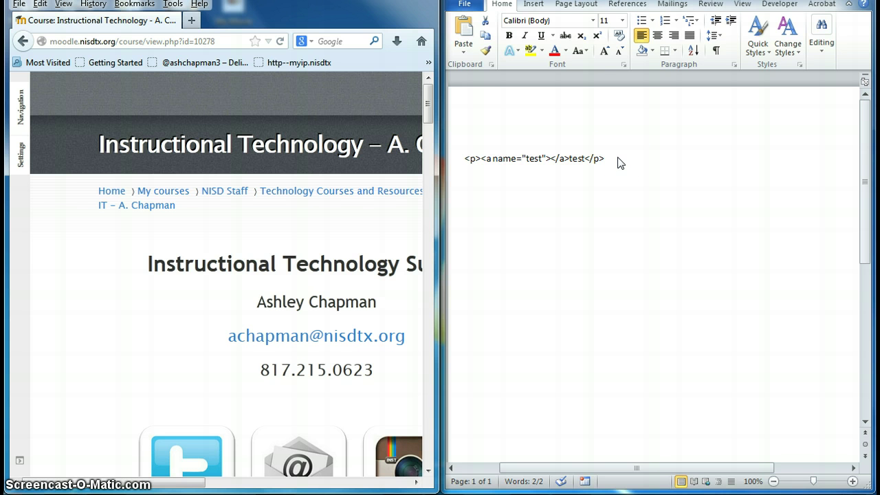
- Copy the anchor code line <p><a name="test"></a>test</p> from the Word document
triple_click(522, 157)
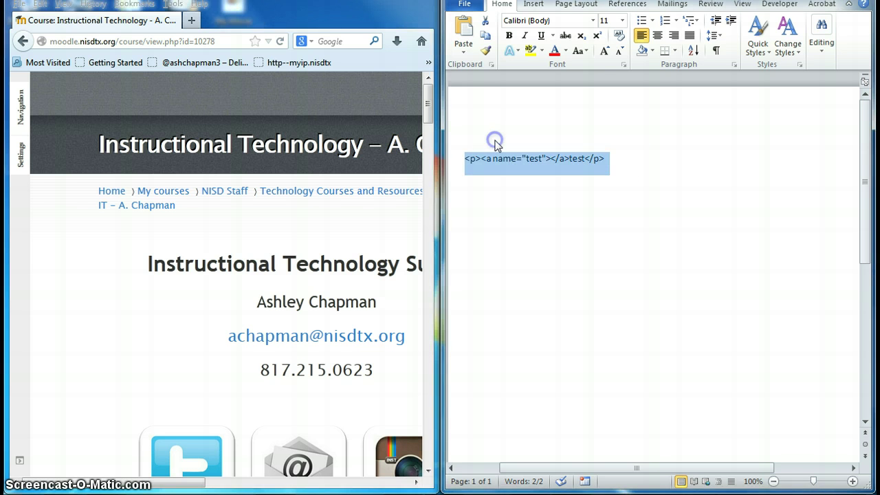
right_click(521, 157)
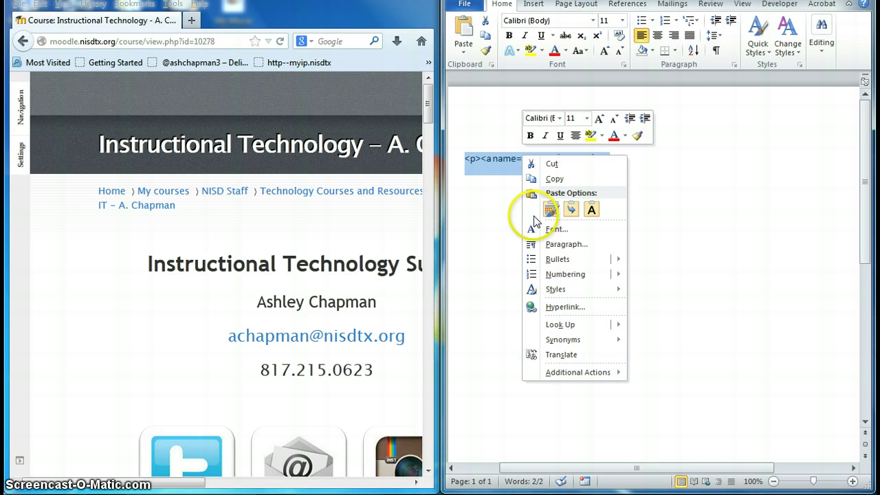
left_click(560, 180)
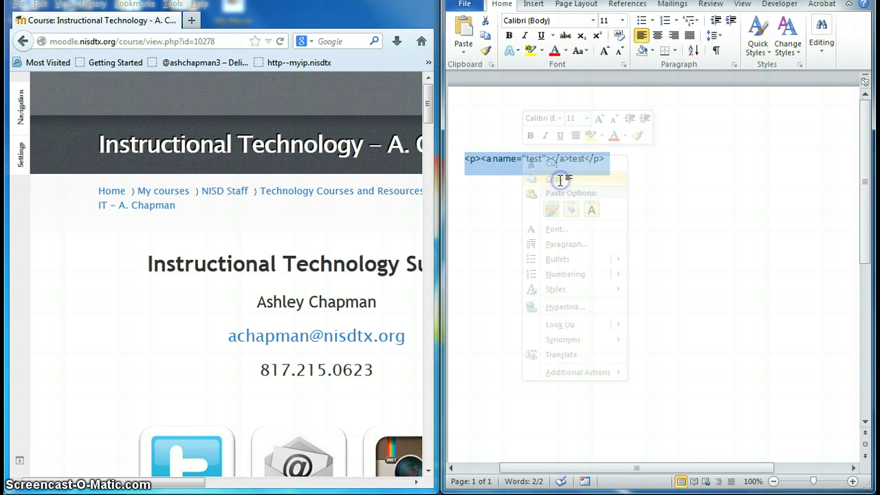
- Switch to the Moodle course page in the browser, turn editing on and open the Topic 4 summary for editing
key("super+Up")
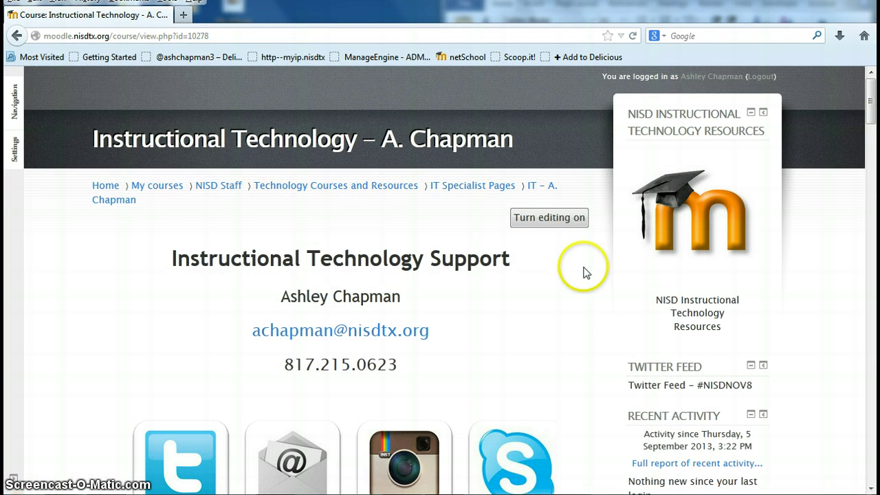
left_click(568, 225)
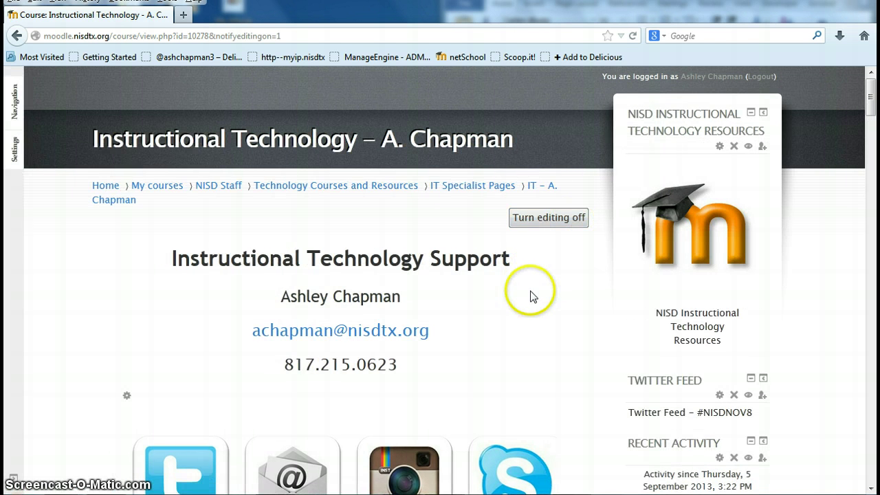
scroll(535, 293, "down", 6)
scroll(535, 295, "down", 4)
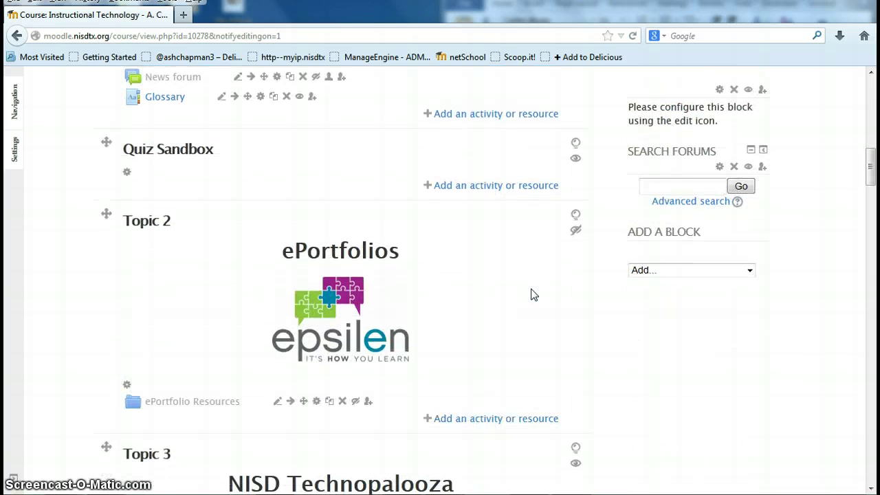
scroll(535, 294, "down", 2)
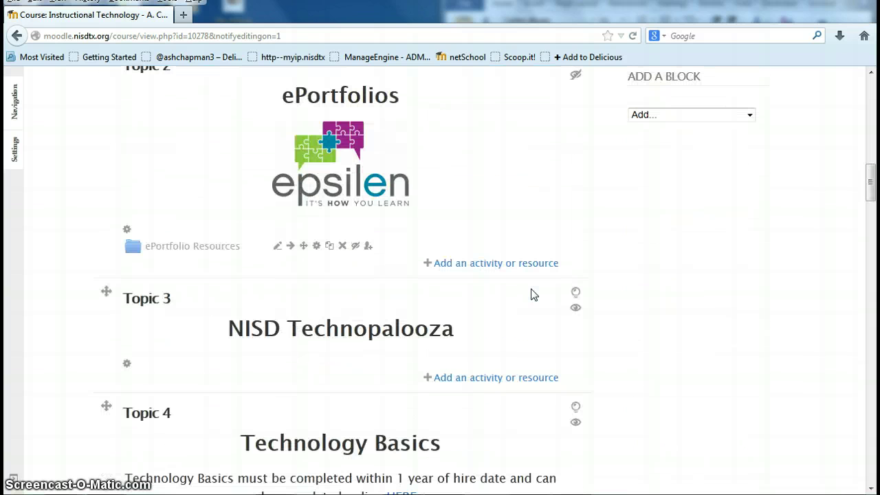
scroll(531, 295, "down", 2)
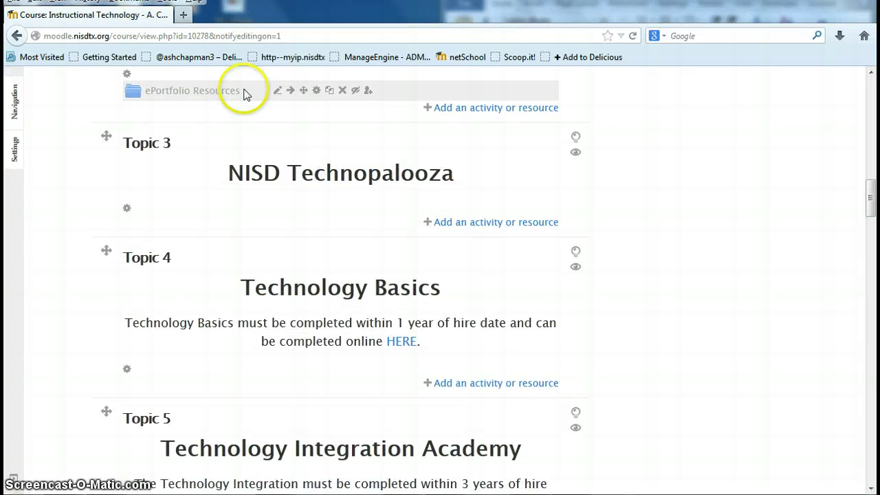
left_click(127, 371)
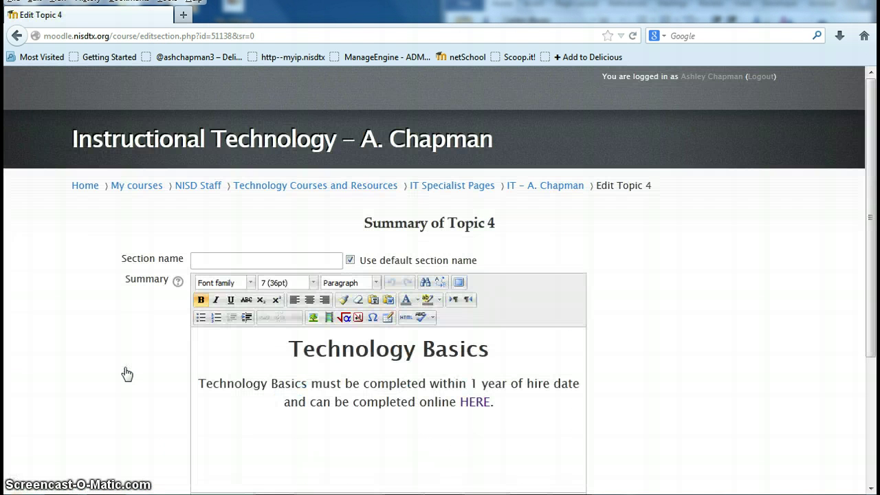
- Paste the copied anchor code on a new first line in the HTML source of the Topic 4 summary
left_click(406, 318)
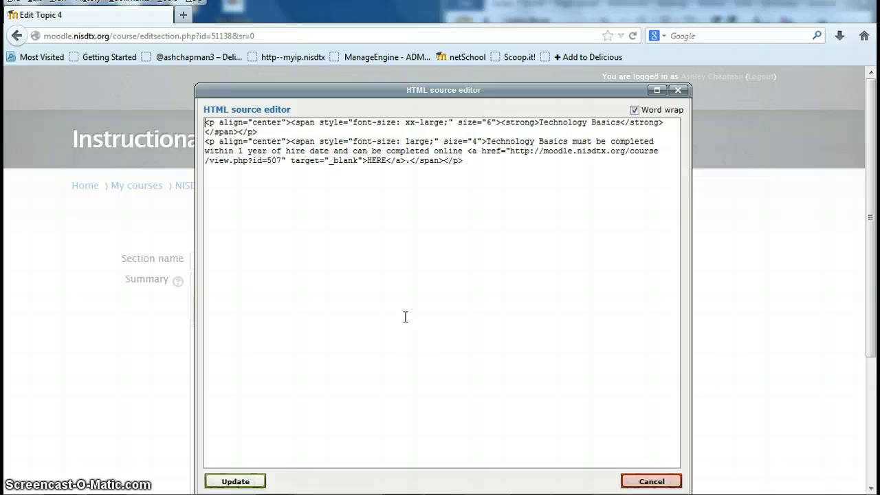
key("Return")
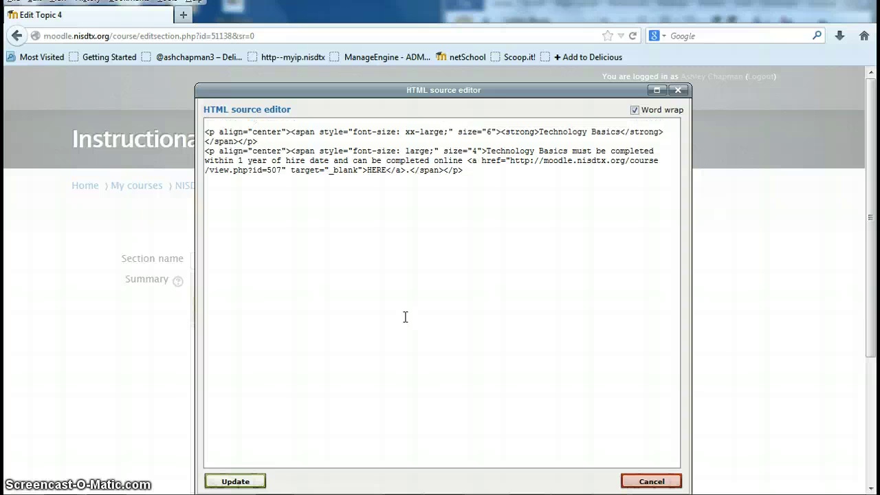
key("ctrl+v")
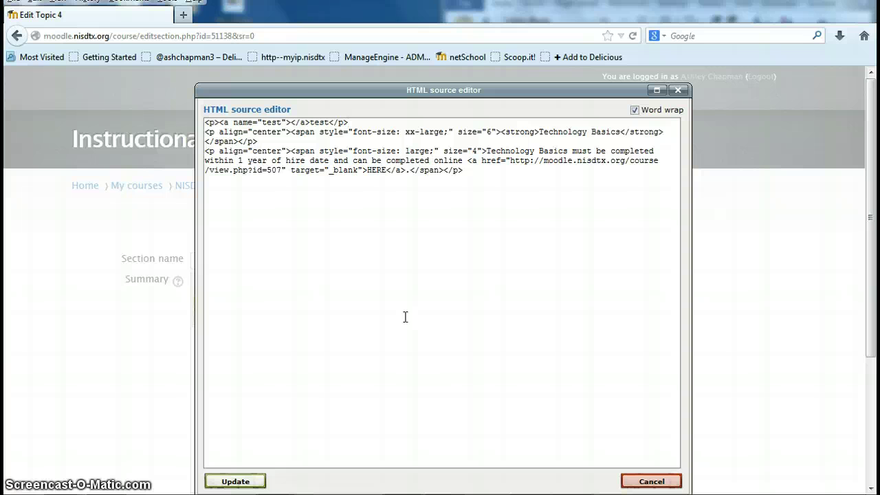
- Change both the anchor's name and its visible text to "basic" and update the HTML source
left_click_drag(262, 122, 332, 122)
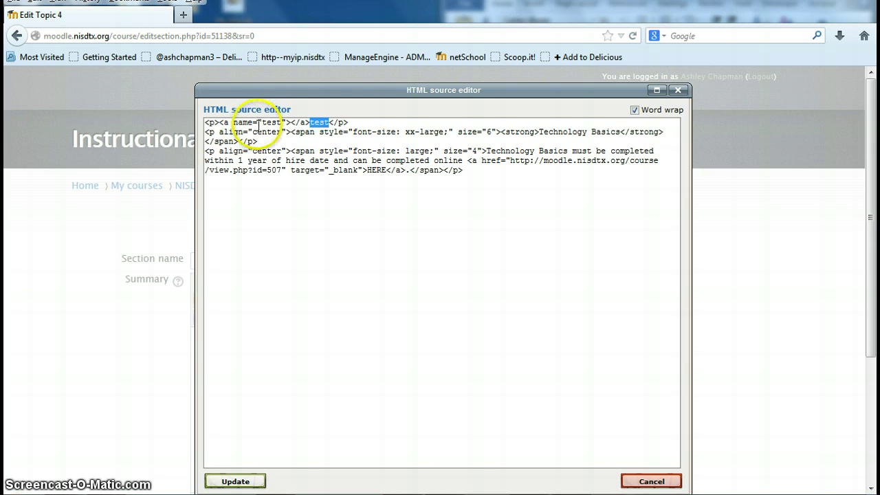
left_click_drag(262, 123, 281, 122)
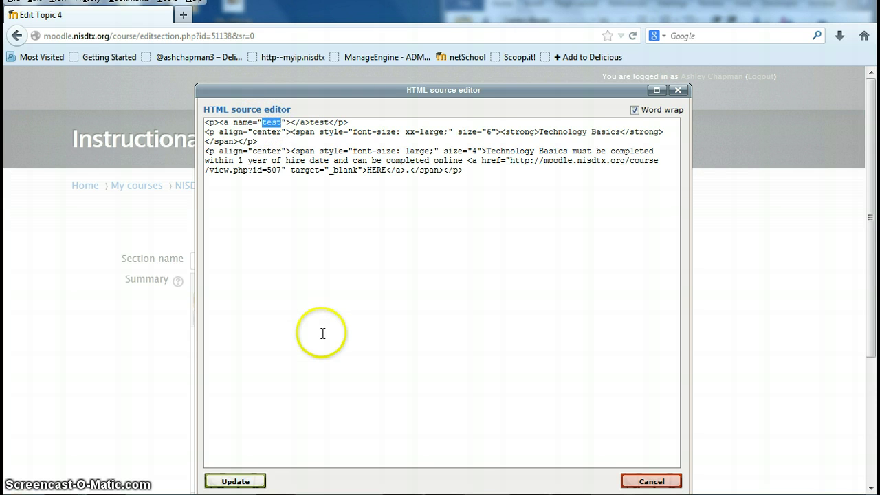
type("basic")
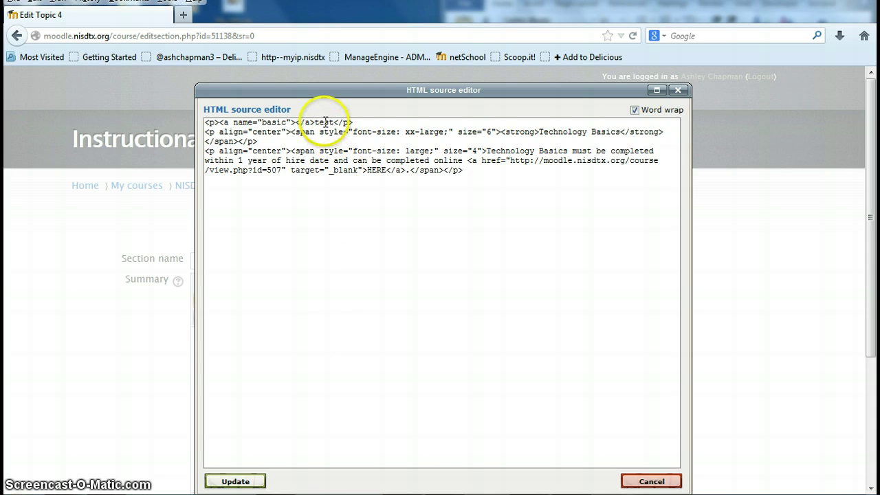
left_click_drag(316, 121, 332, 122)
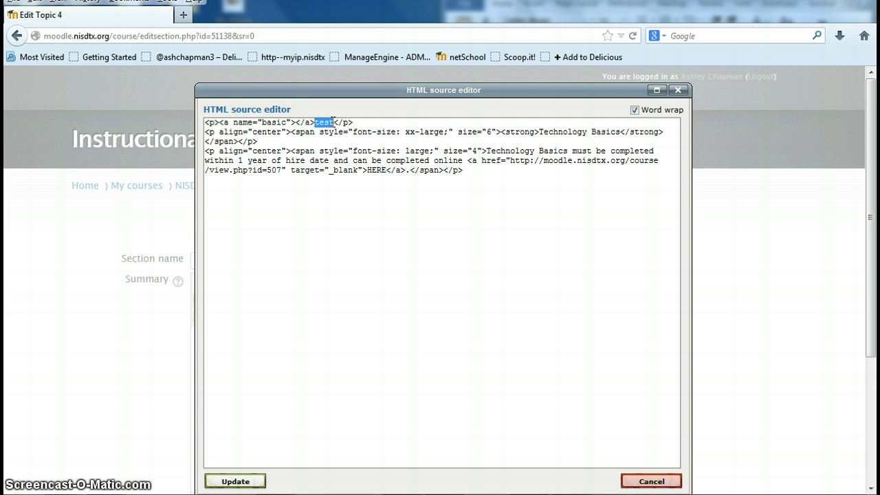
type("basic")
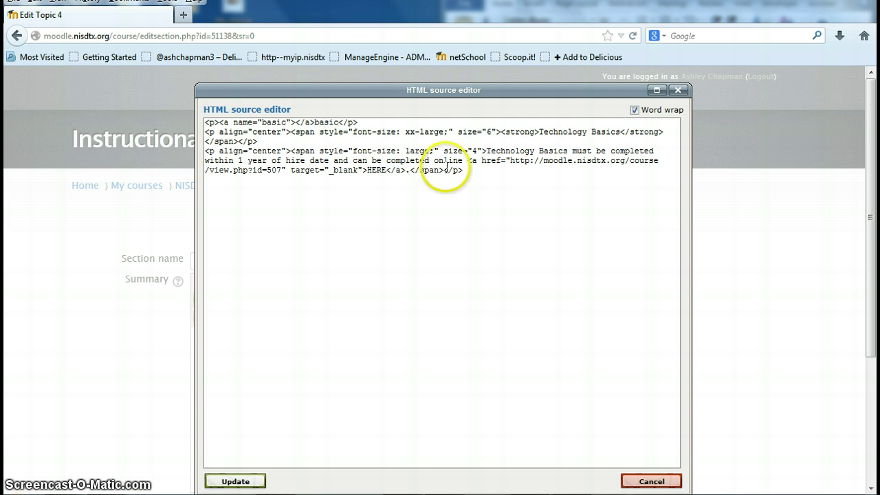
left_click(222, 482)
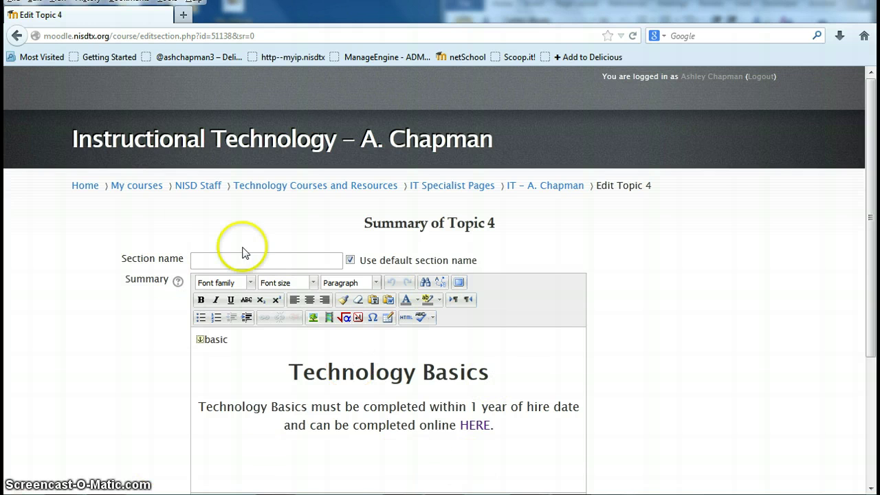
- Colour the "basic" anchor text above the Technology Basics heading white and save the Topic 4 summary
left_click(202, 347)
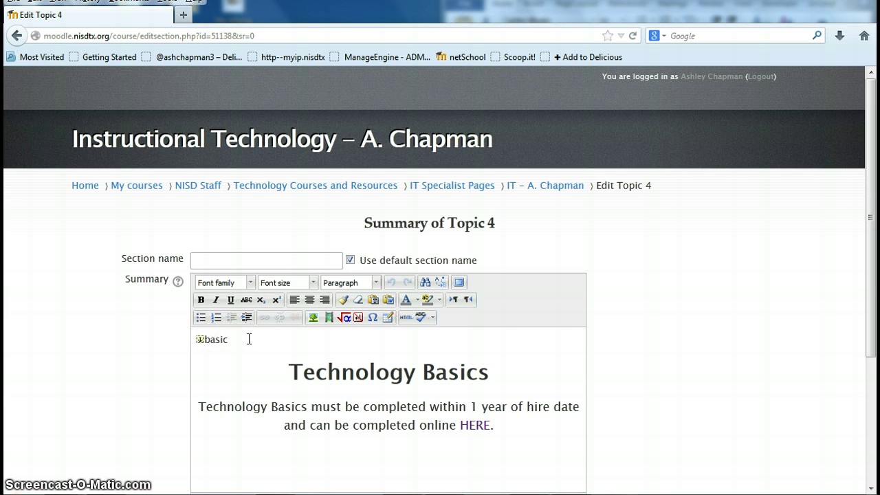
left_click_drag(247, 339, 197, 339)
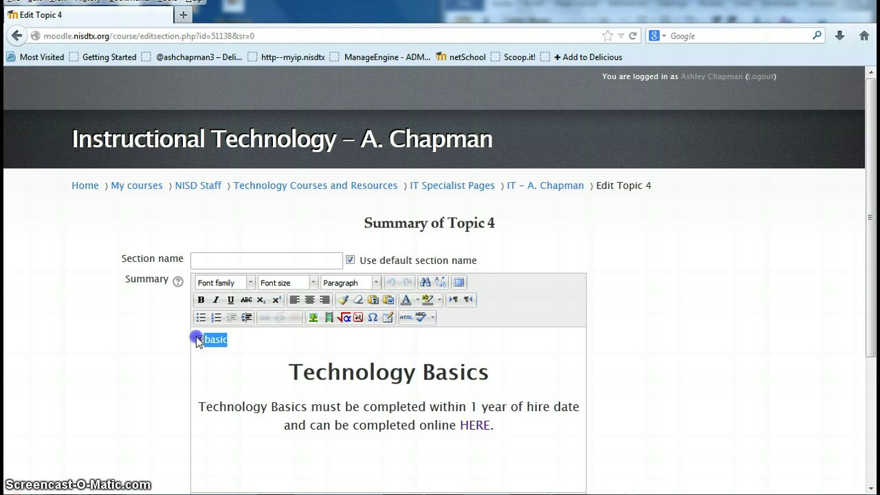
left_click(418, 300)
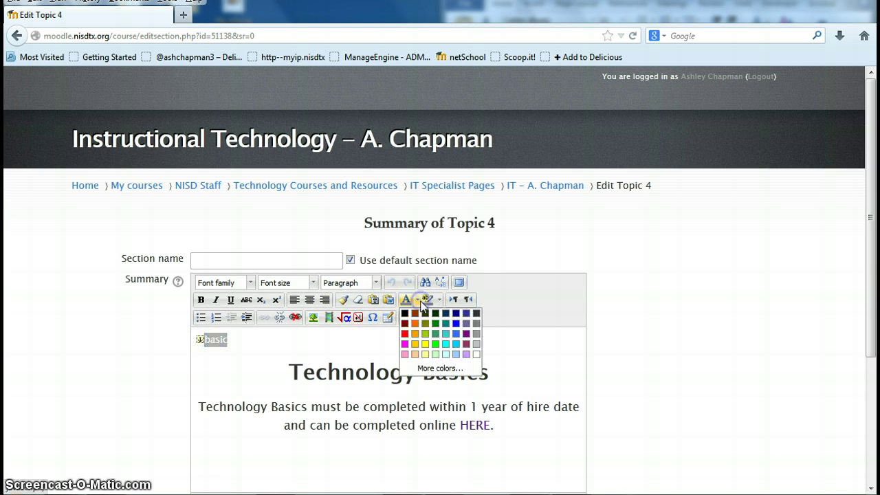
left_click(478, 357)
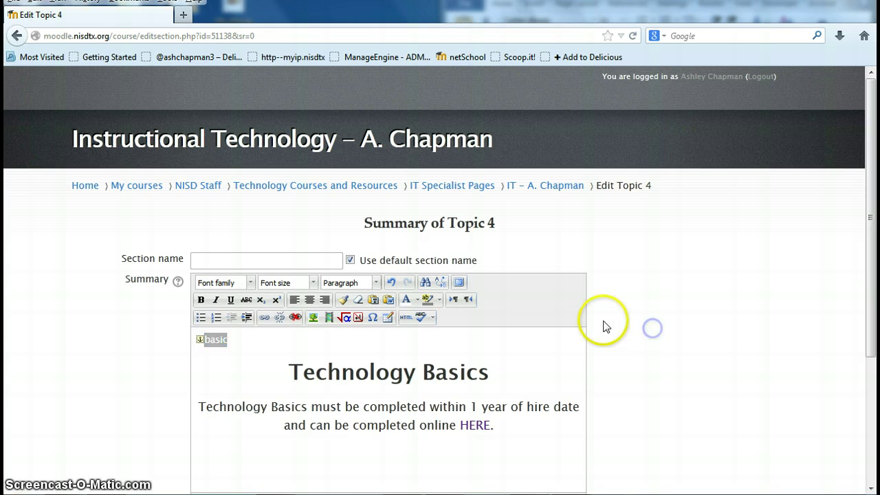
scroll(603, 326, "down", 4)
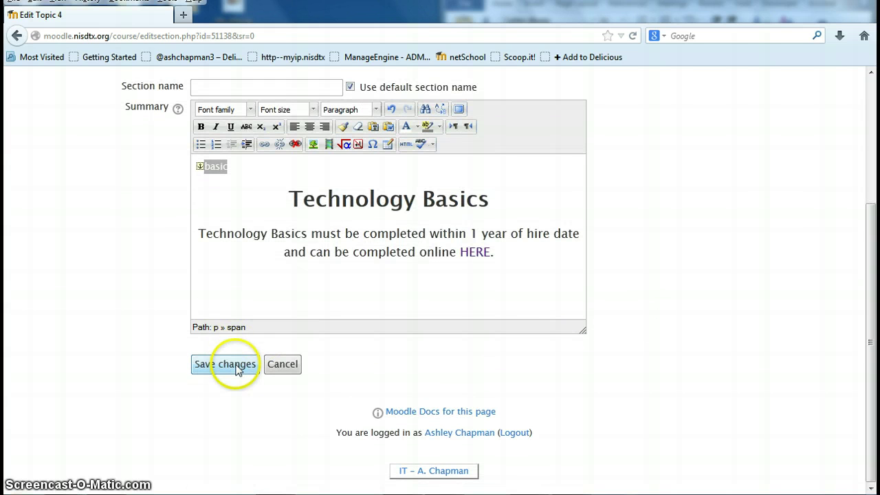
left_click(237, 369)
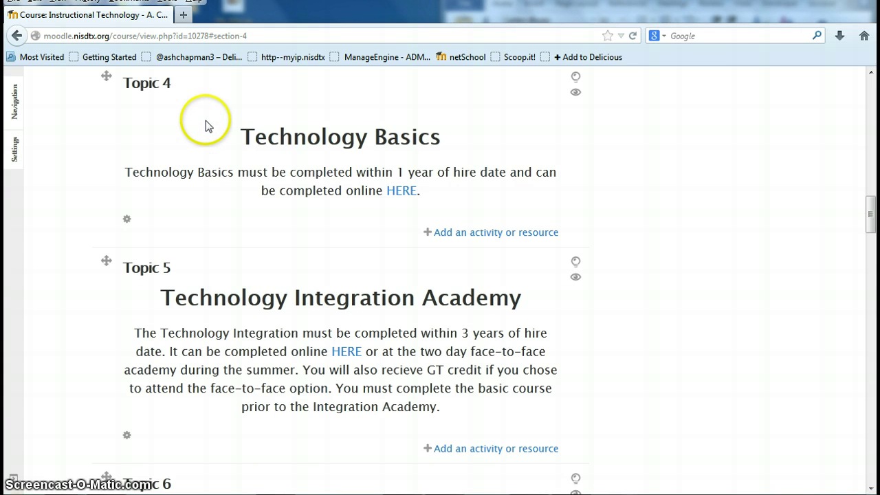
- Copy the full web address of the course page at Topic 4
left_click_drag(255, 36, 24, 12)
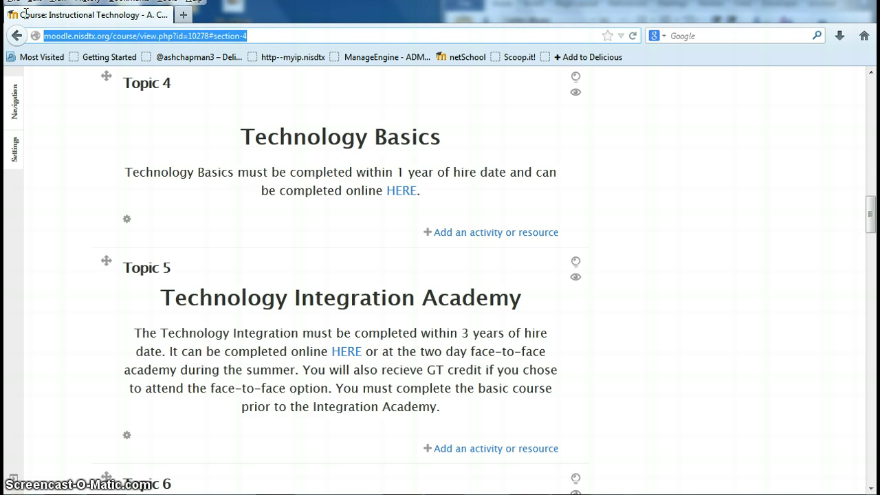
right_click(91, 37)
left_click(124, 82)
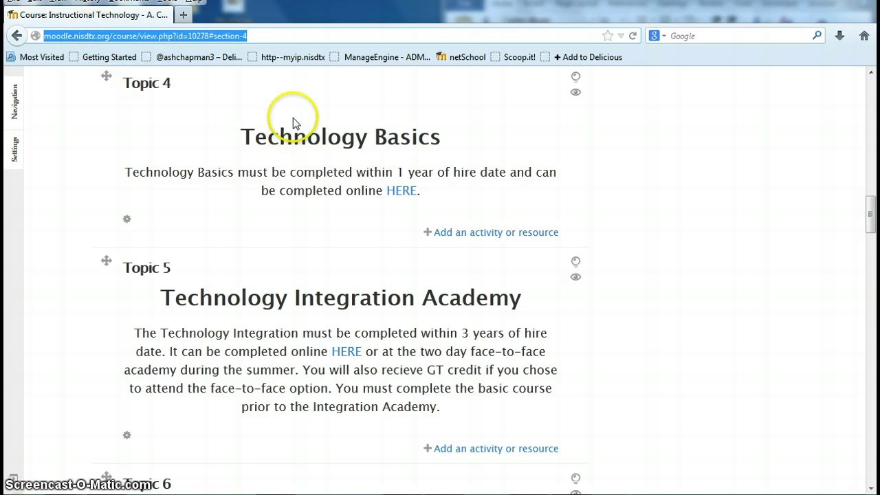
left_click(294, 311)
- Open the label holding the social media icons for editing and add the text "Basic" below the icon table
scroll(283, 306, "up", 1)
scroll(284, 306, "up", 15)
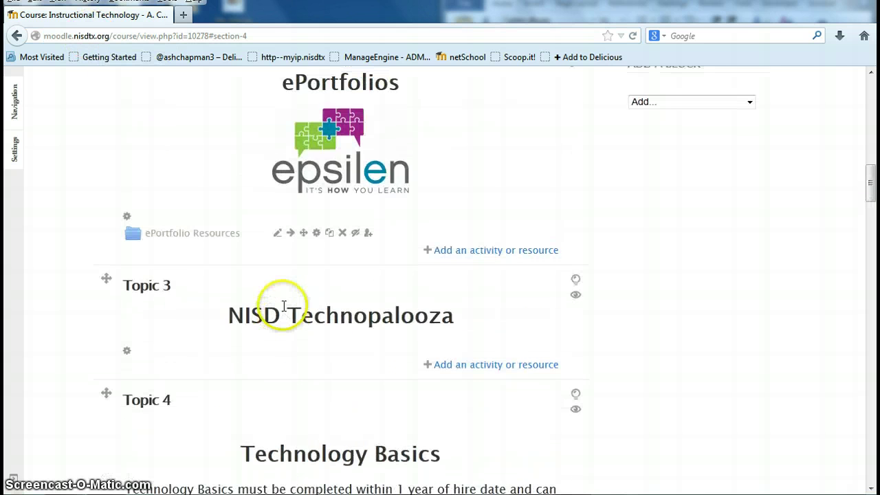
scroll(284, 306, "up", 4)
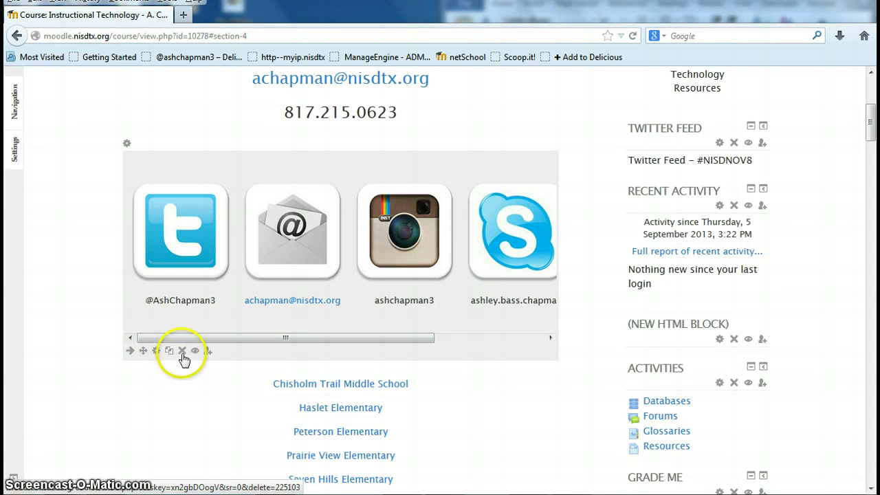
left_click(156, 352)
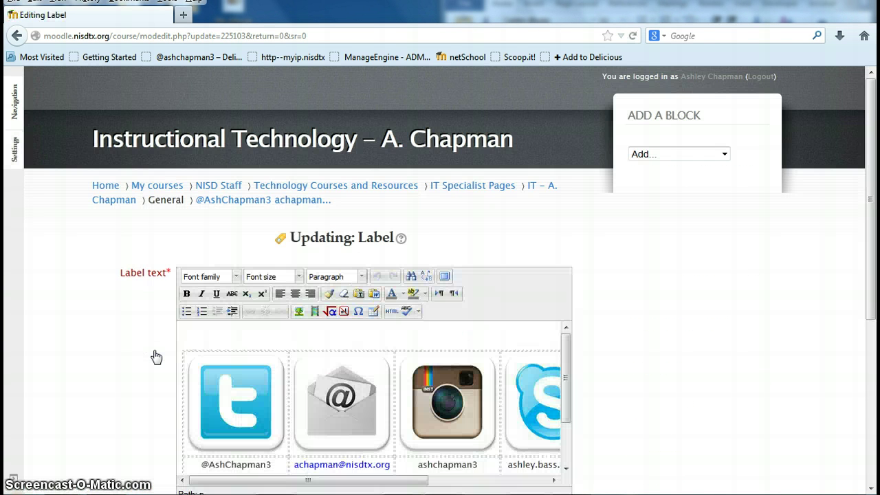
left_click(210, 347)
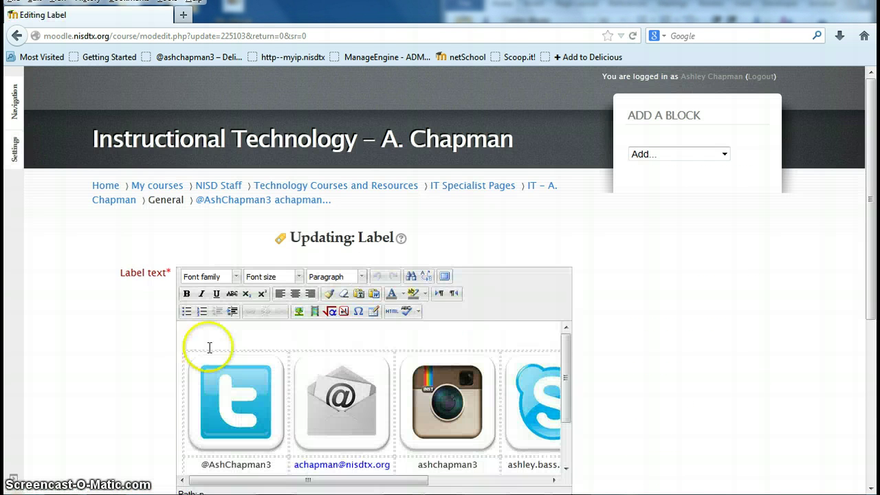
scroll(241, 349, "down", 2)
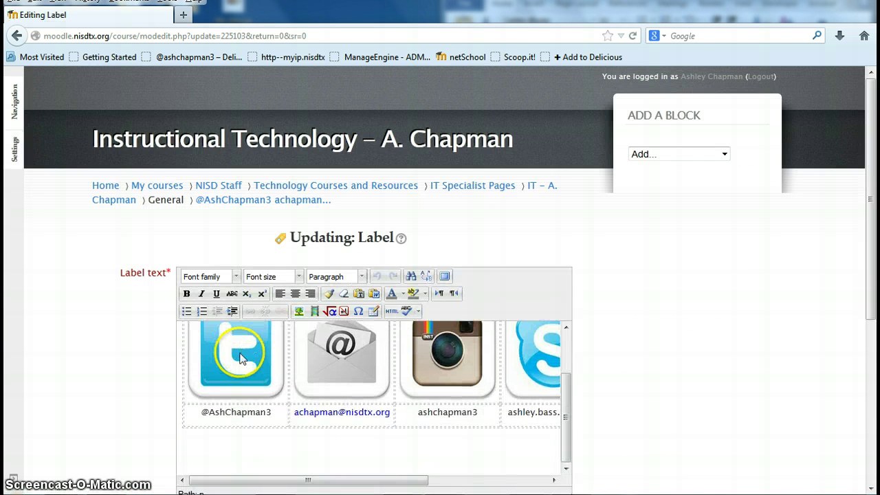
left_click(198, 456)
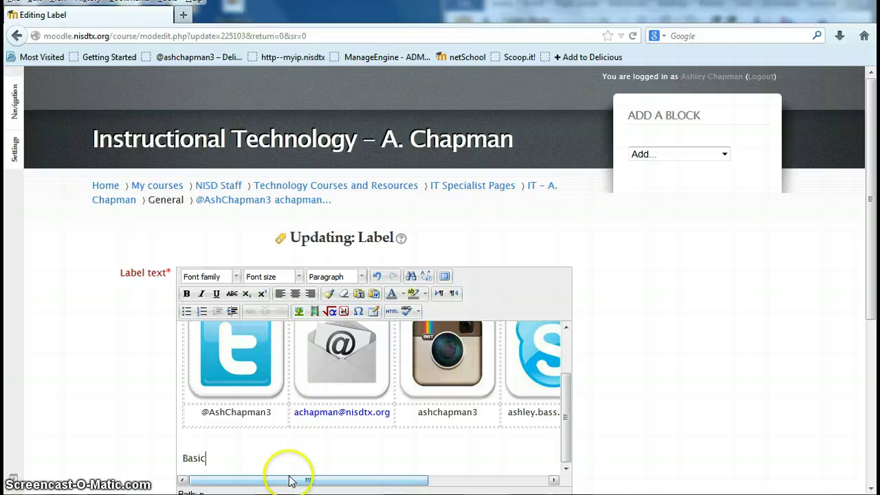
type("Basic")
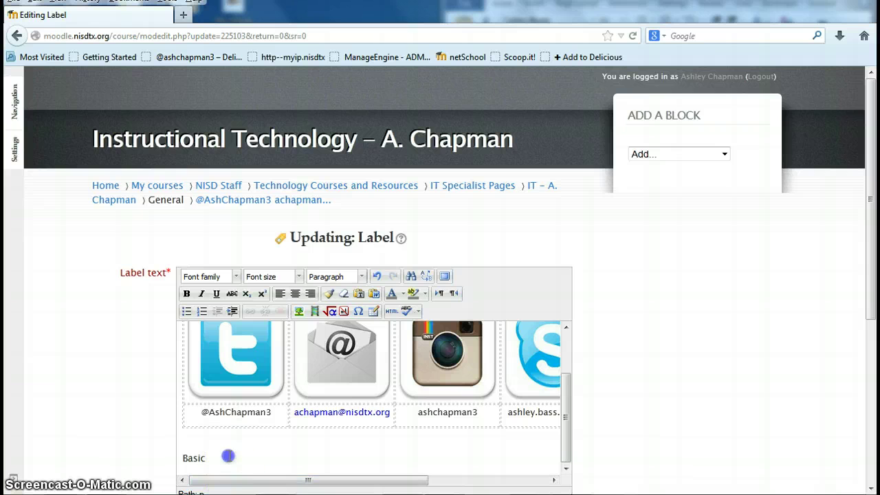
- Start a link on the word "Basic" below the icon table and paste the copied course address as its URL
left_click_drag(226, 456, 157, 456)
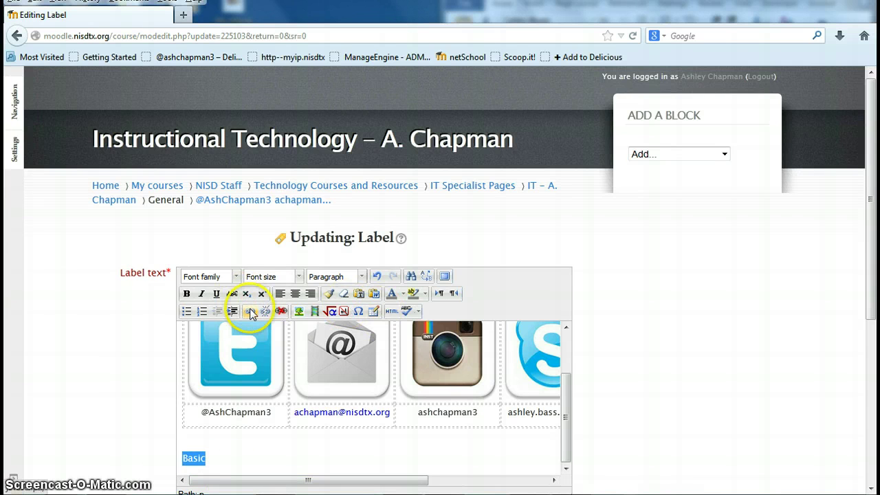
left_click(251, 311)
left_click(378, 203)
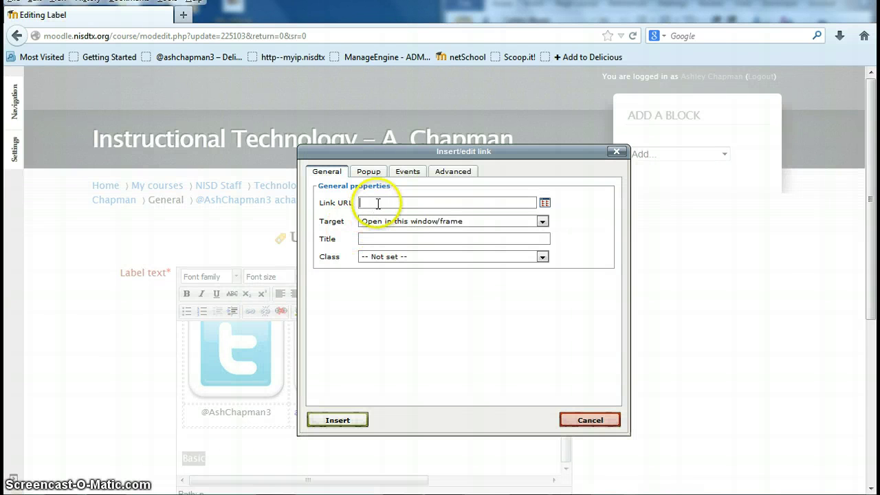
key("ctrl+v")
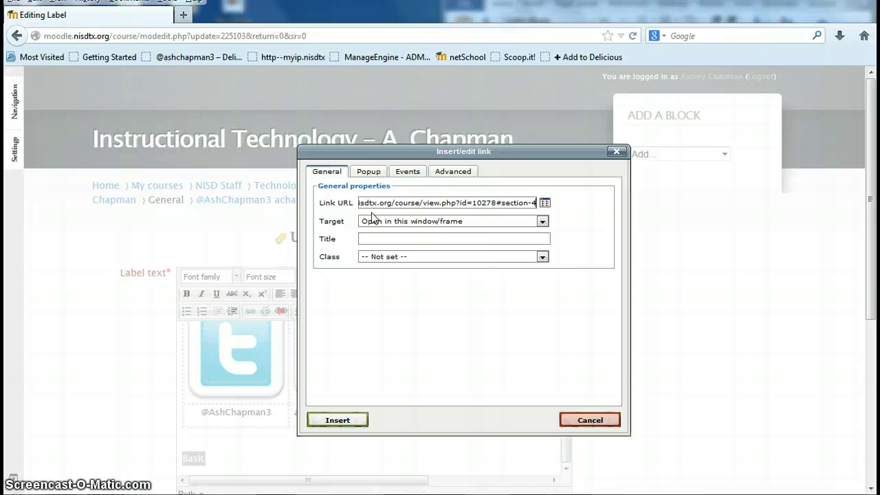
- Replace "section-4" at the end of the link URL with "basic" and insert the link
key("Left")
key("Left")
key("Left")
key("Left")
key("Left")
key("Left")
key("Left")
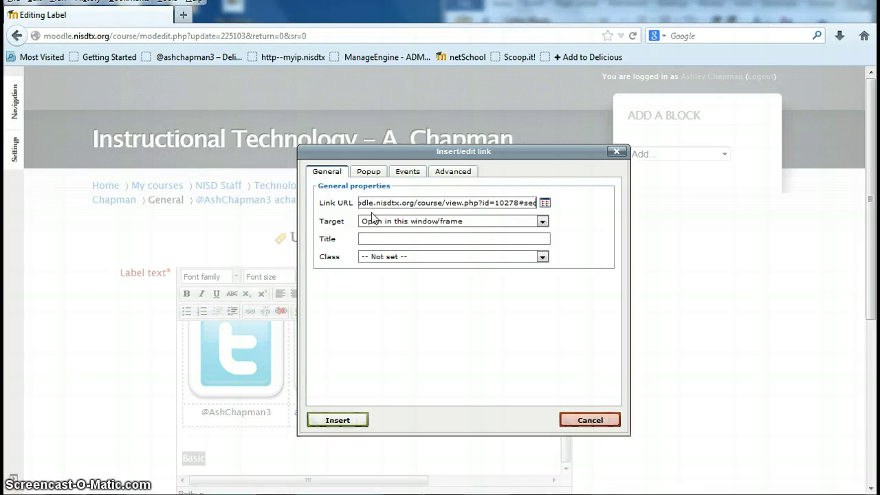
key("Left")
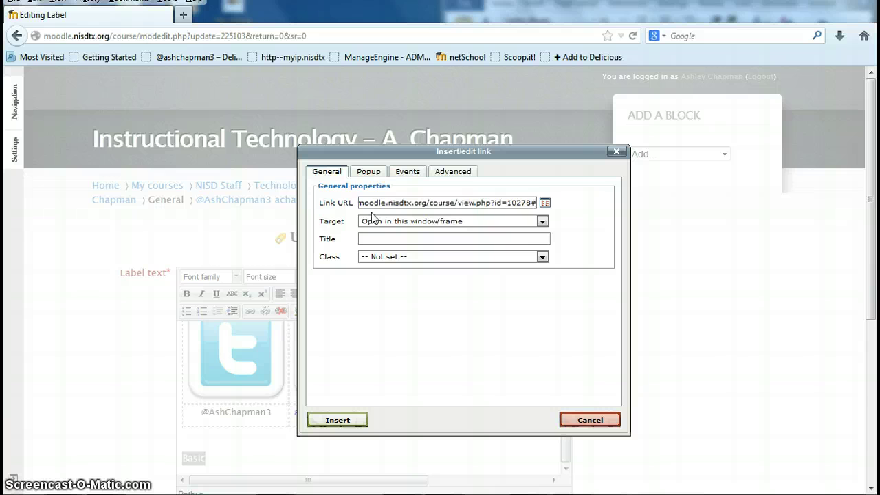
type("basic")
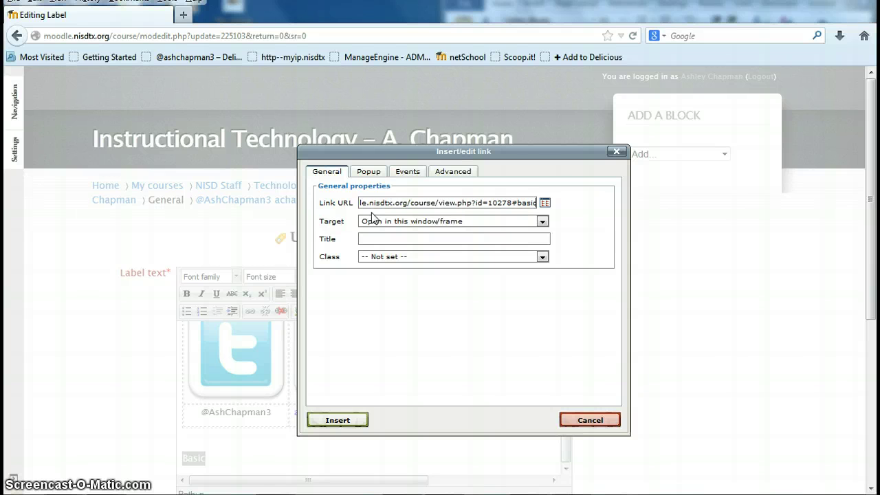
left_click(338, 421)
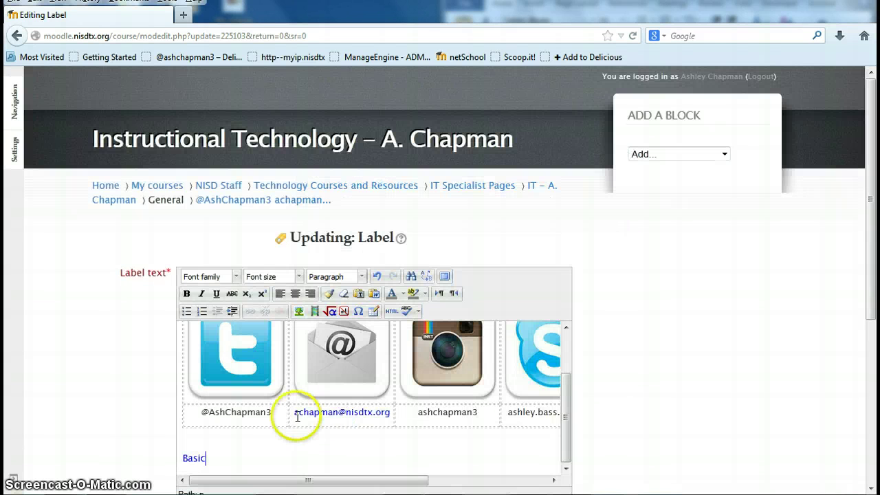
- Save the label, return to the course, and test the "Basic" link
scroll(121, 416, "down", 5)
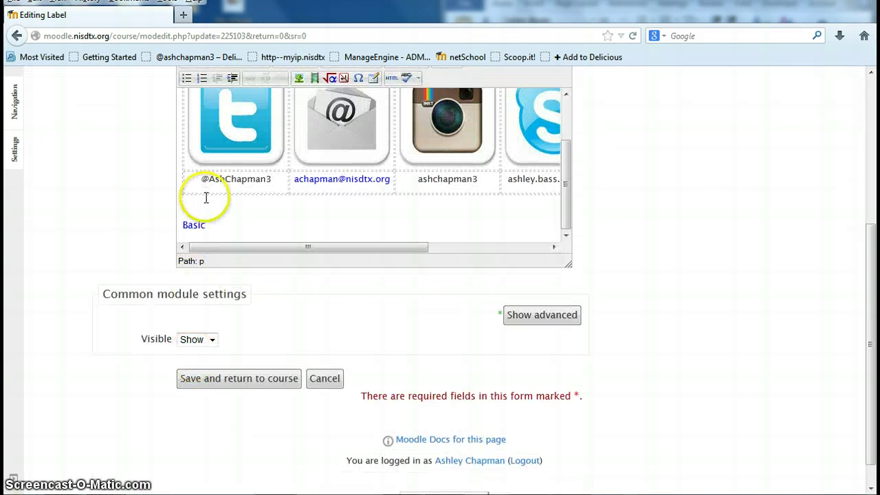
left_click_drag(206, 225, 166, 227)
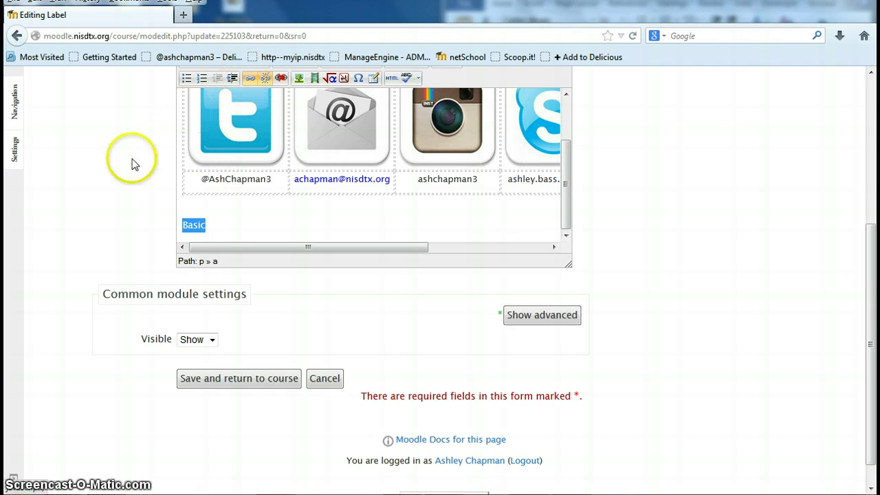
left_click(251, 383)
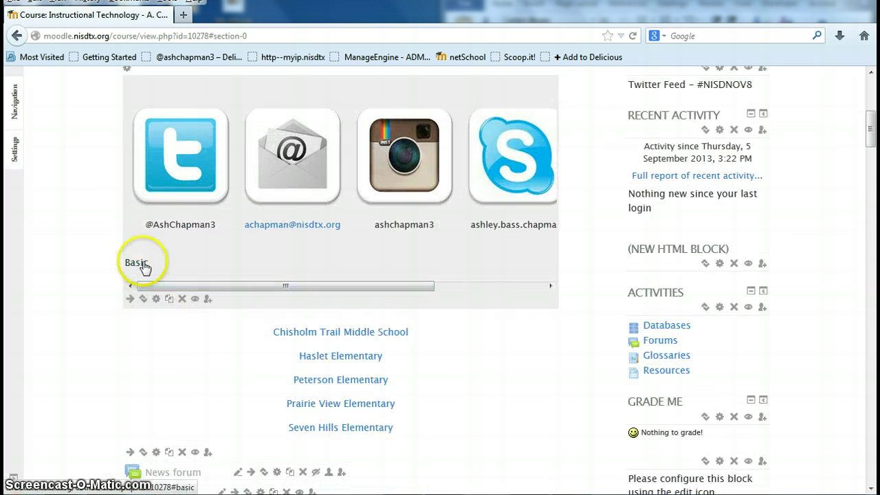
left_click(139, 265)
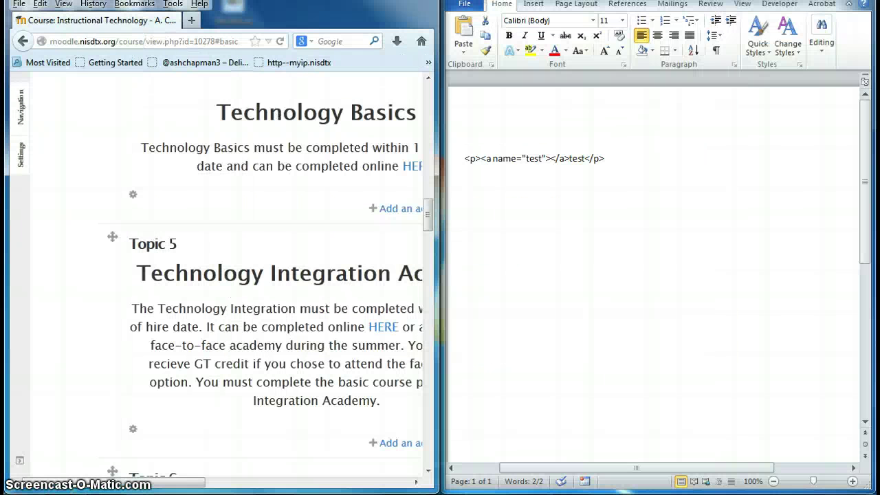
- Copy the anchor code line from the Word document and open the Topic 6 summary for editing in the maximized browser
triple_click(617, 160)
key("ctrl+c")
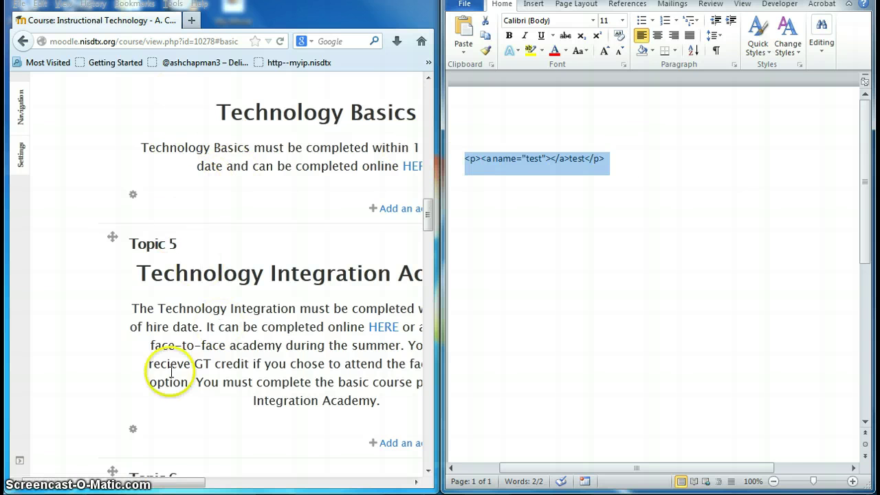
left_click(278, 426)
scroll(270, 388, "down", 5)
scroll(270, 385, "down", 2)
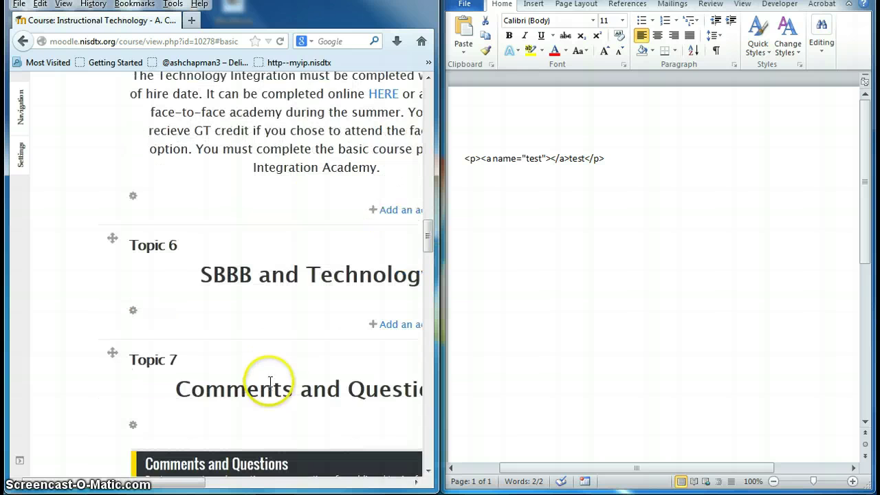
left_click_drag(161, 482, 198, 485)
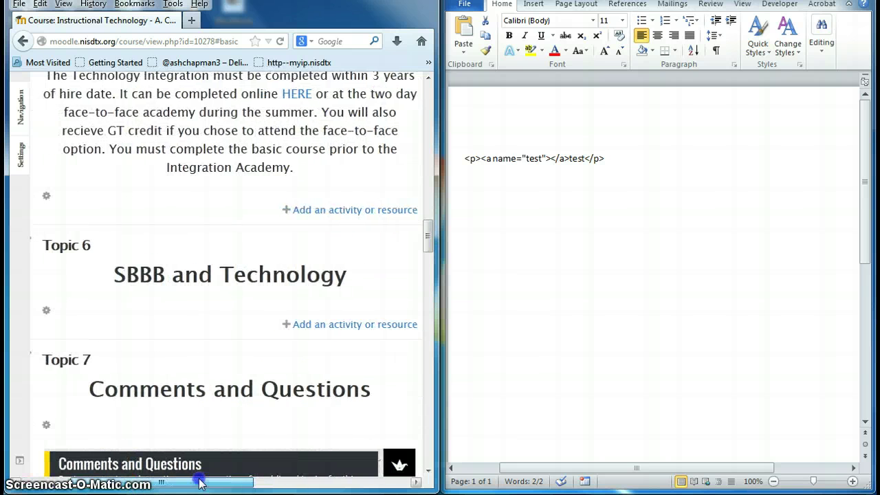
left_click(45, 311)
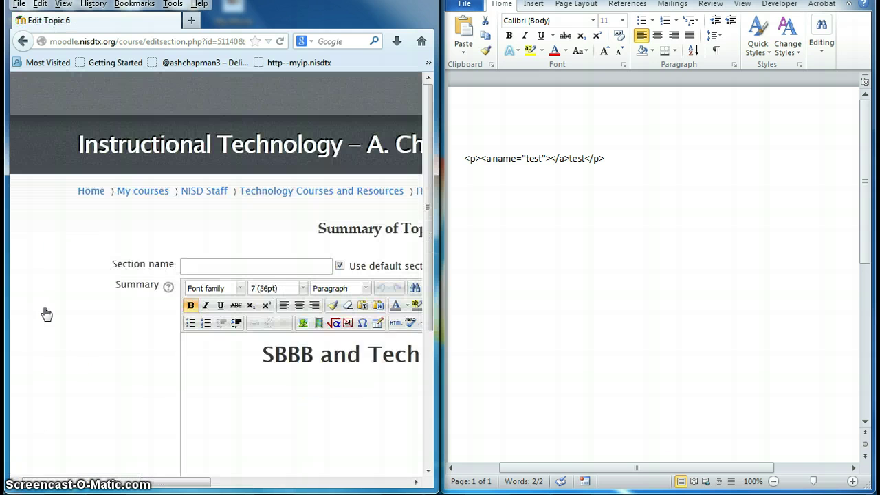
left_click(53, 310)
double_click(349, 17)
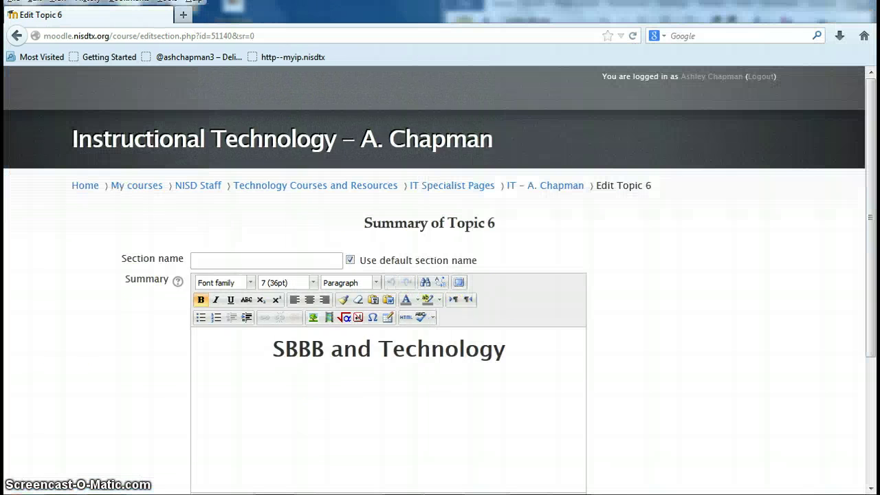
- Paste the anchor code on a new line above the SBBB and Technology heading in the summary's HTML source
left_click(406, 318)
left_click(240, 121)
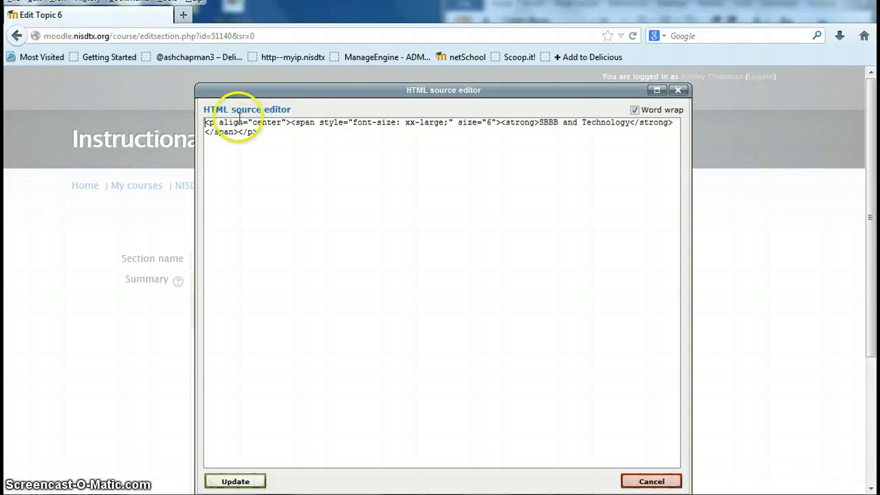
key("Home")
key("Return")
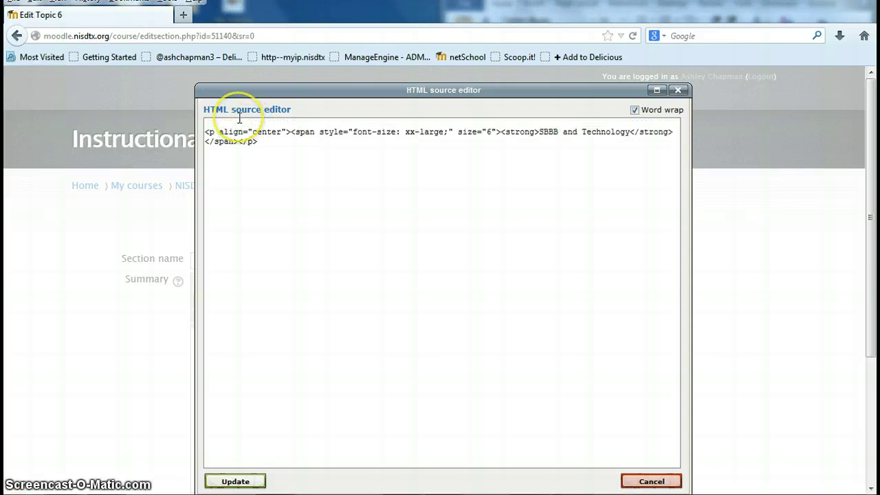
key("ctrl+v")
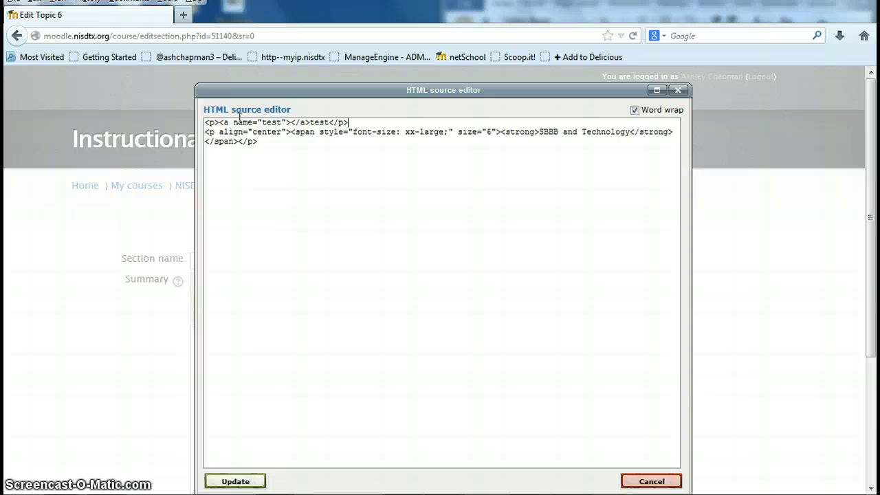
- Change both the anchor's name and its visible text to "sbbb" and update the HTML source
left_click_drag(262, 122, 284, 122)
left_click(286, 144)
key("BackSpace")
key("BackSpace")
key("BackSpace")
key("BackSpace")
type("sbbb")
left_click(330, 123)
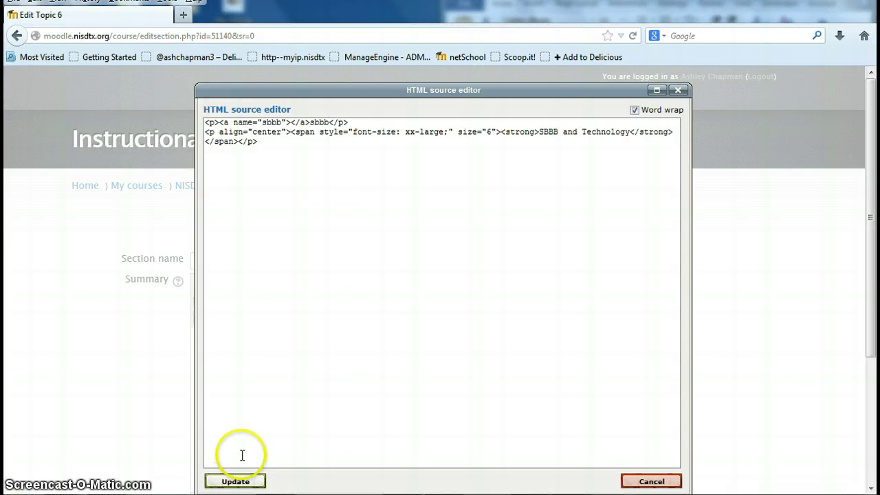
left_click(247, 481)
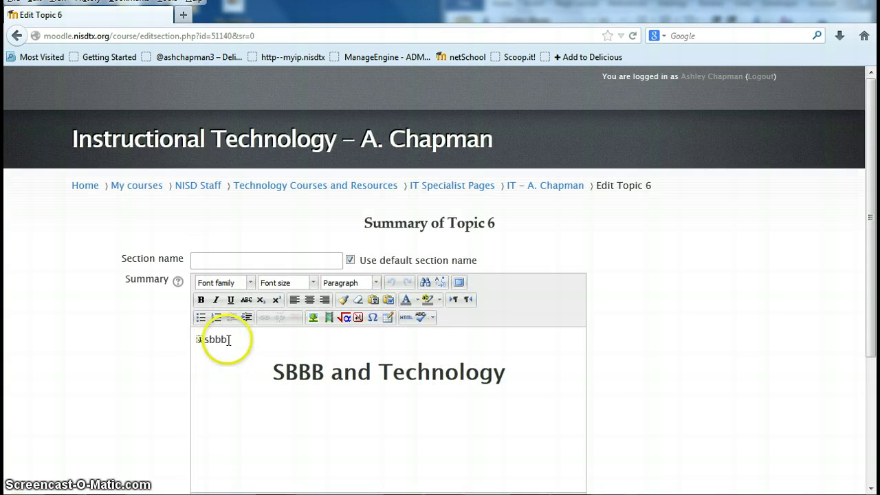
- Colour the "sbbb" anchor text above the SBBB and Technology heading white and save the Topic 6 summary
left_click_drag(238, 340, 190, 333)
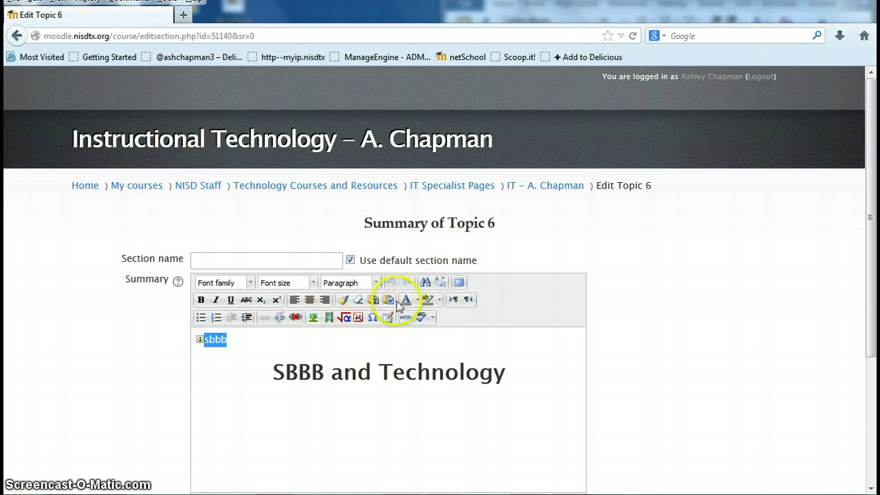
left_click(418, 302)
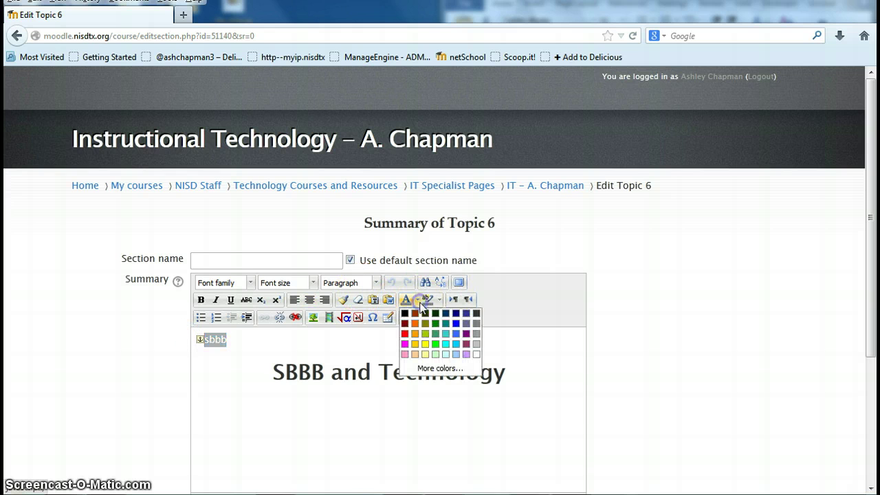
left_click(476, 354)
left_click(154, 328)
scroll(155, 338, "down", 5)
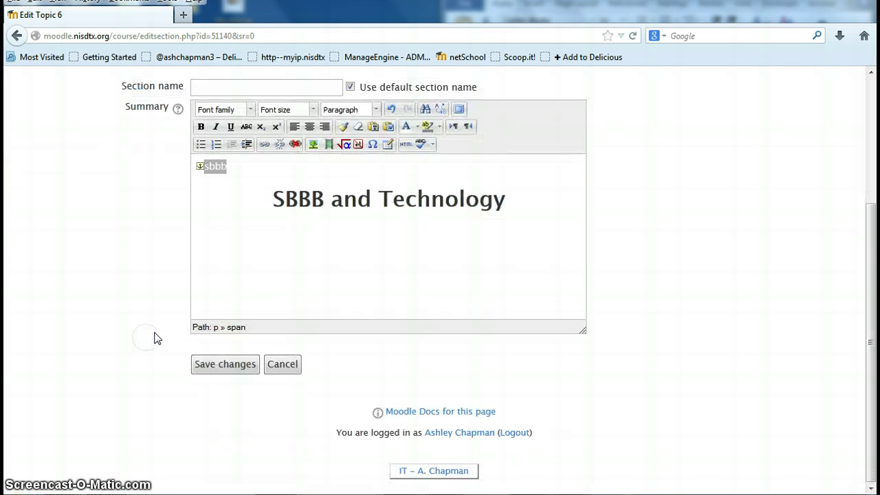
left_click(242, 370)
left_click(241, 369)
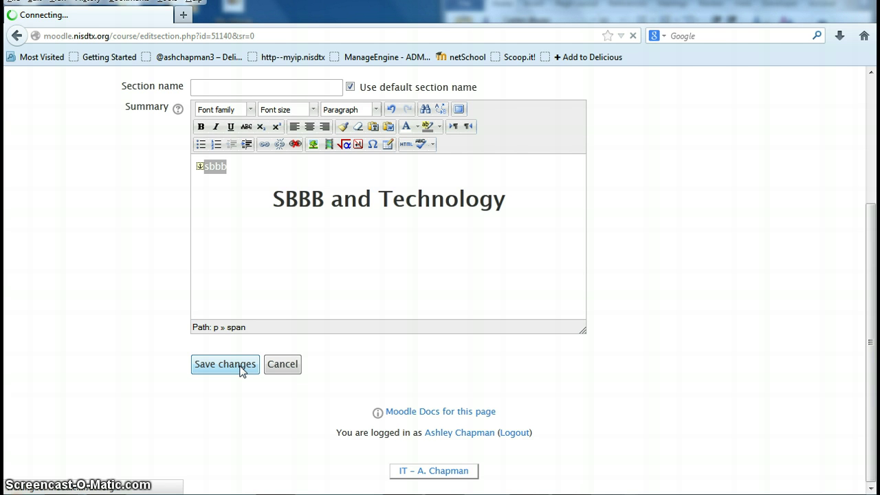
left_click(184, 347)
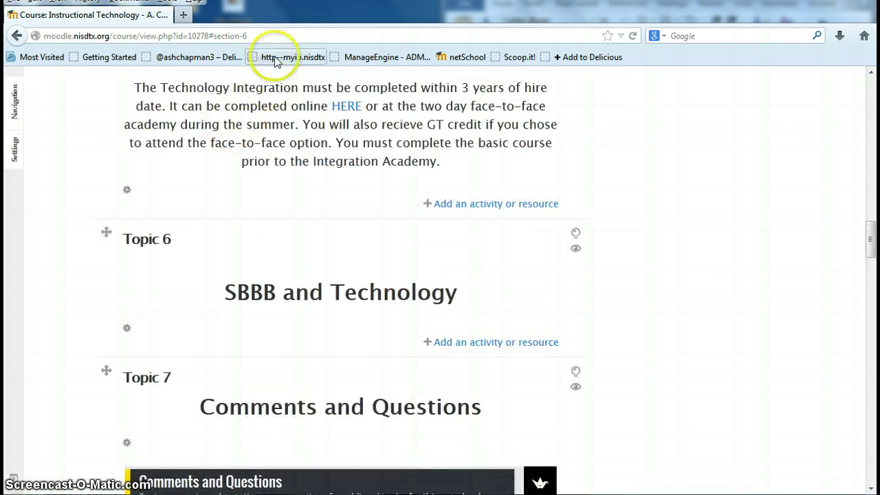
- Copy the full web address of the course page at Topic 6 and open the social media icons label for editing
left_click_drag(265, 35, 25, 48)
key("ctrl+c")
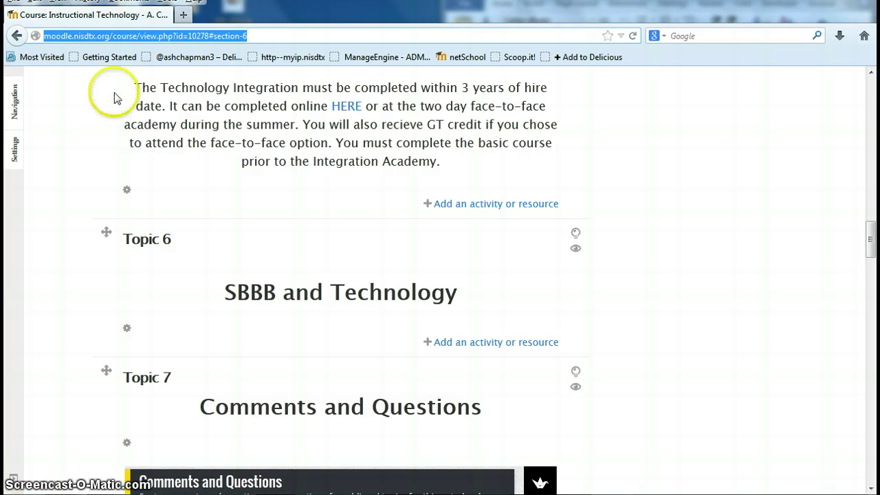
left_click(601, 139)
scroll(541, 276, "up", 3)
scroll(542, 277, "up", 10)
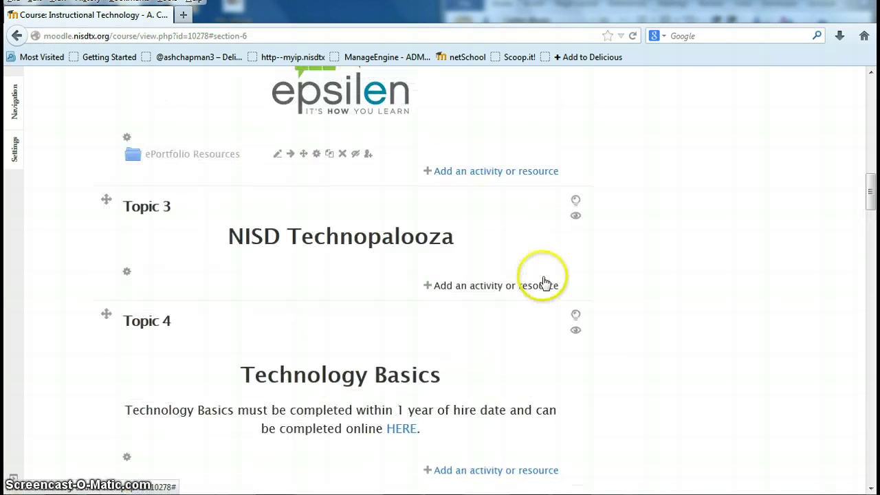
scroll(519, 293, "up", 3)
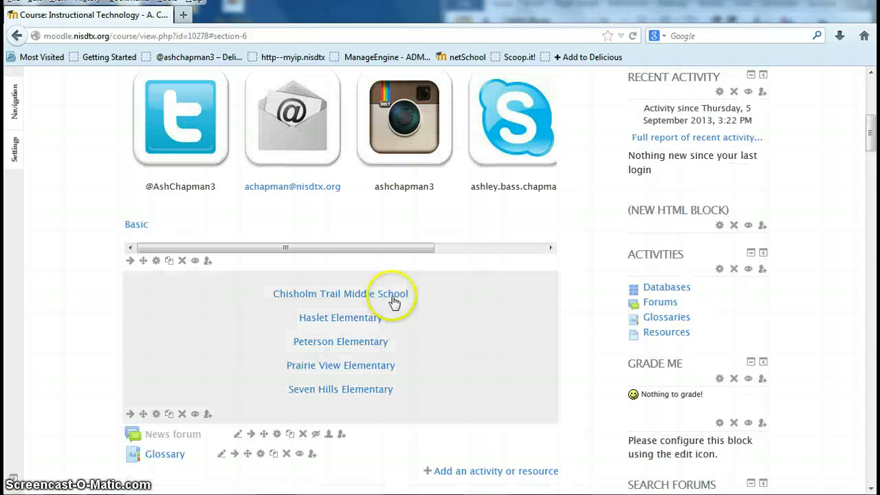
left_click(156, 262)
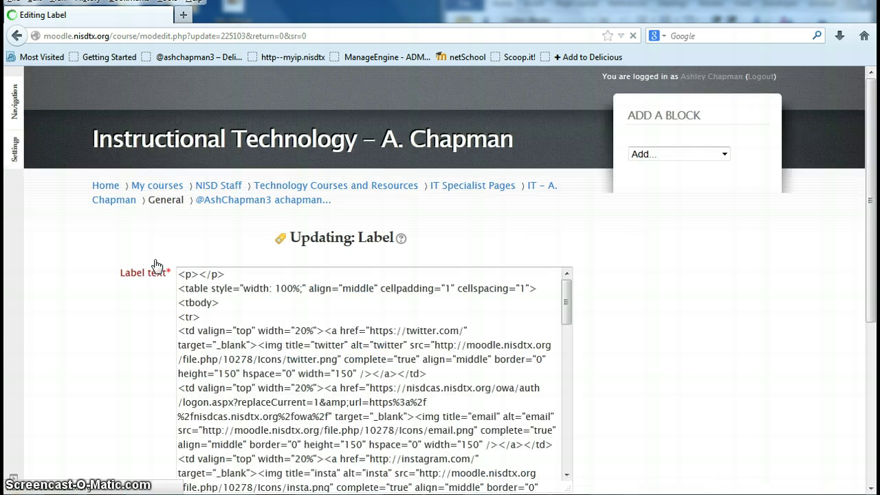
- Add the text "SBBB and Technology" on a new line below the "Basic" link and select that text
scroll(306, 365, "down", 2)
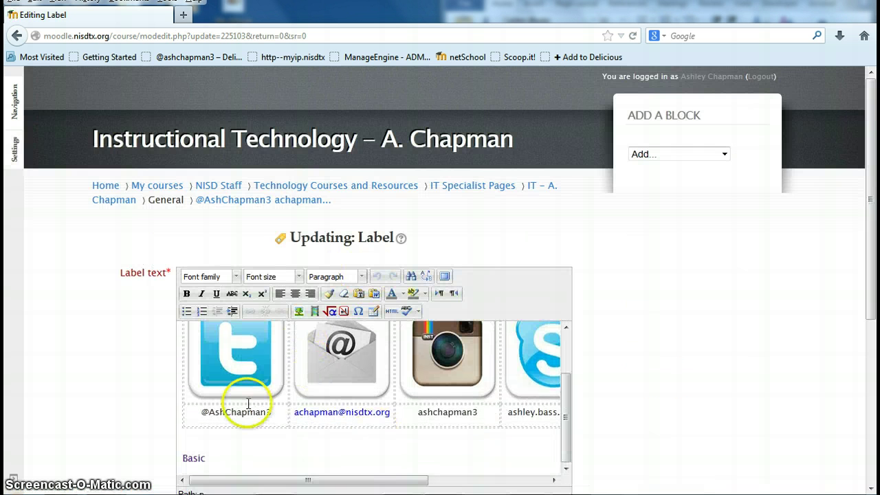
left_click(249, 347)
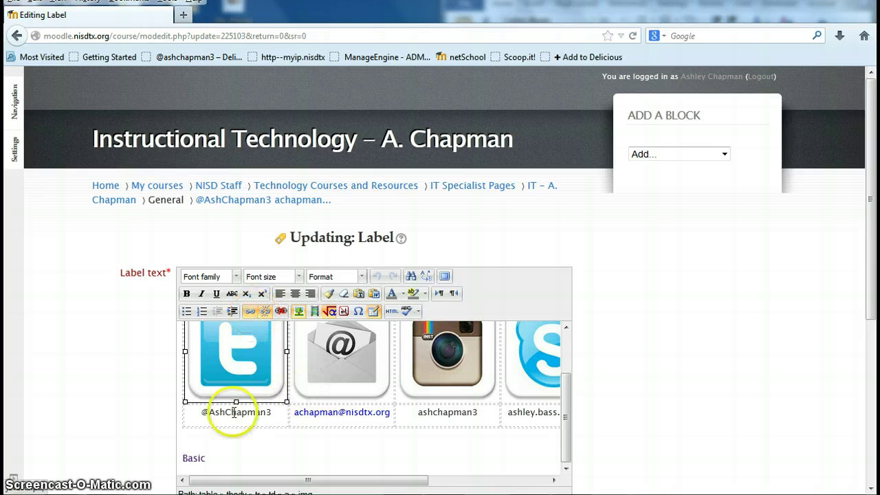
left_click(217, 460)
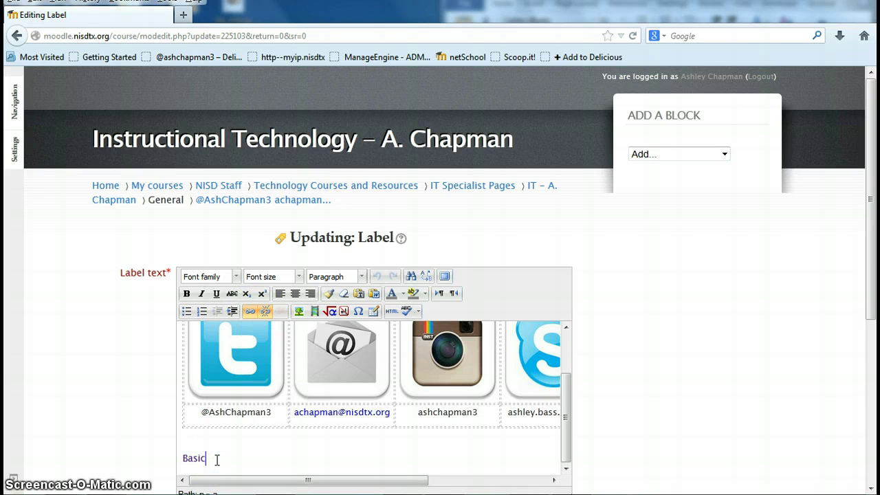
key("Return")
type("SBBB and Technology")
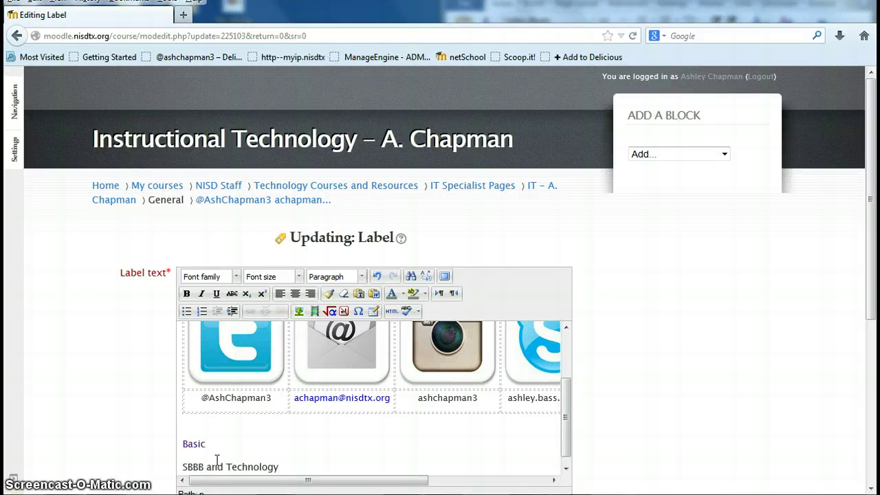
left_click_drag(299, 465, 171, 467)
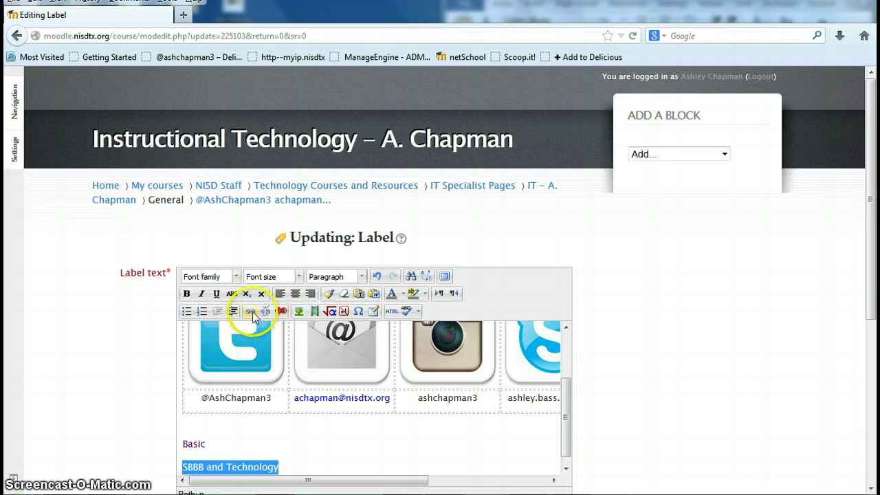
- Link the selected "SBBB and Technology" text to the copied course address, with its section ending replaced by #sbbb
left_click(252, 314)
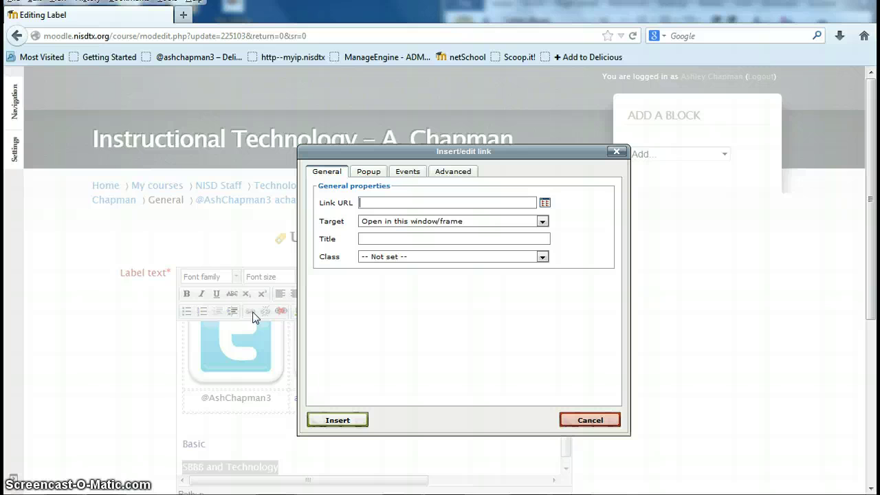
key("ctrl+v")
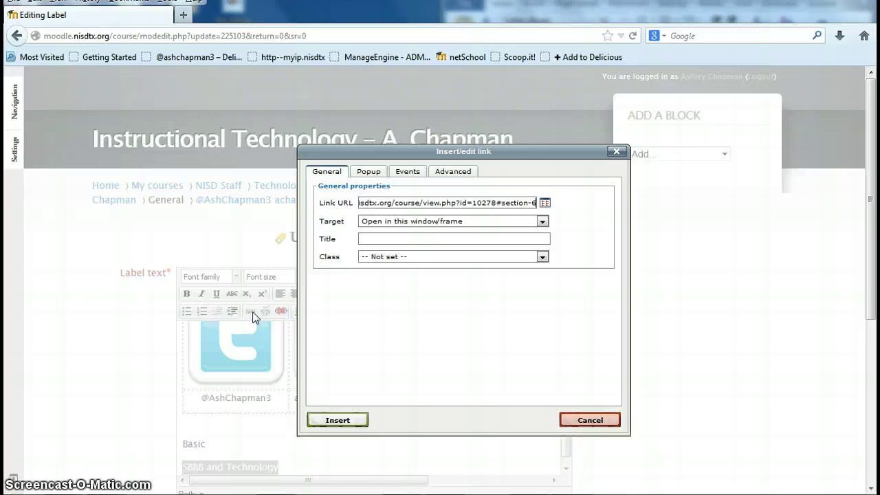
key("Left")
key("Left")
key("Left")
key("Left")
key("Left")
key("Left")
key("Left")
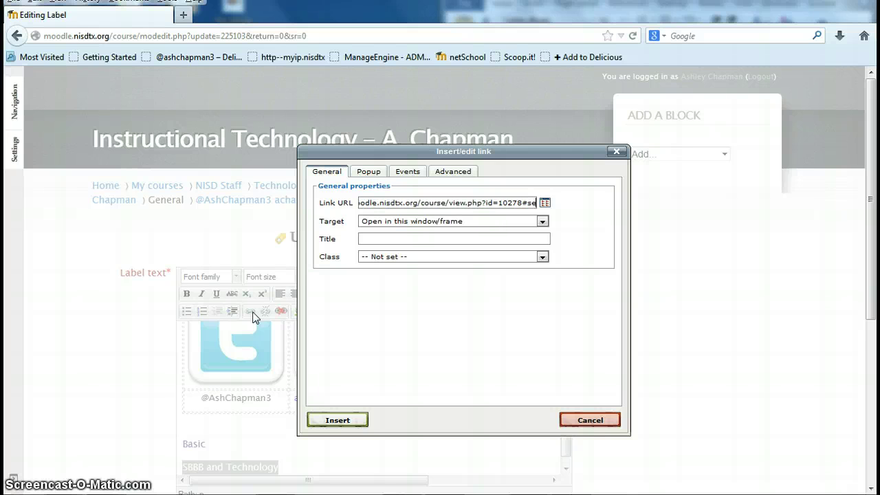
key("Left")
type("sbbb")
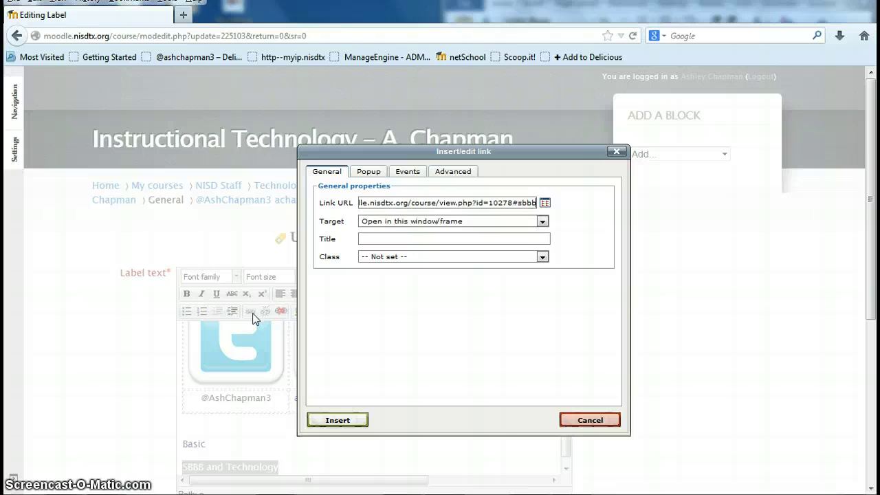
left_click(342, 420)
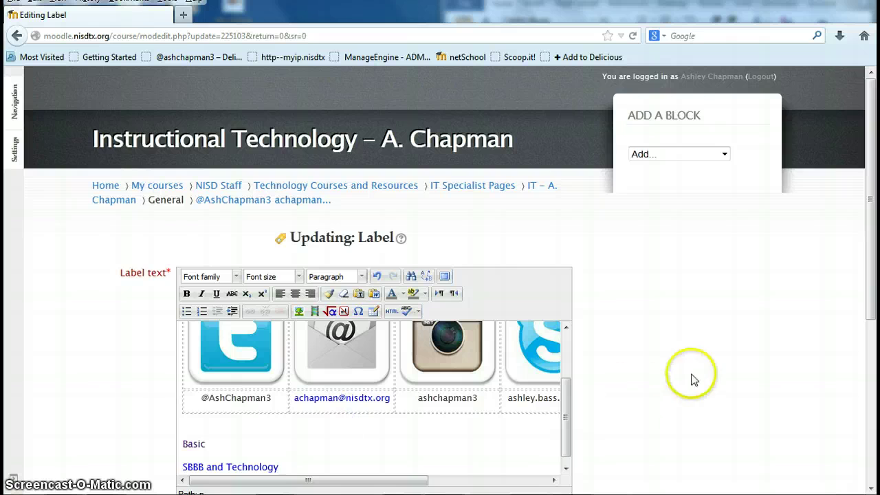
- Save the label and test its "SBBB and Technology" link on the course page
scroll(639, 371, "down", 5)
left_click(237, 352)
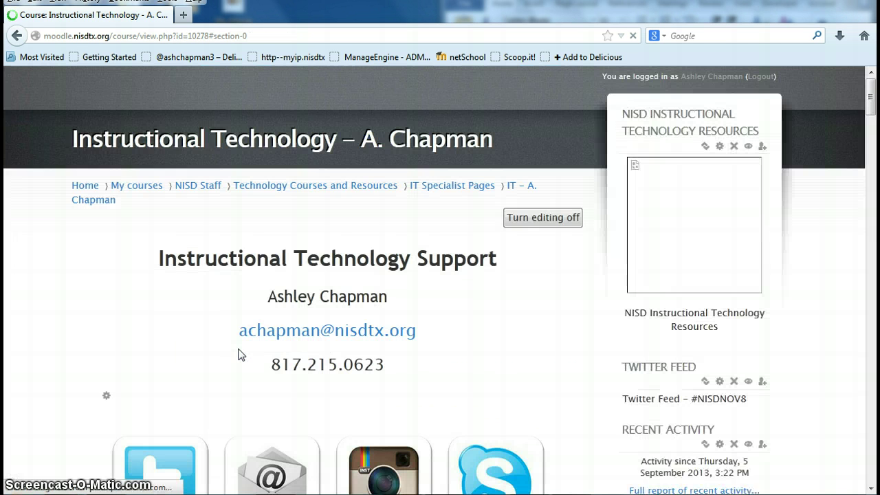
left_click(248, 352)
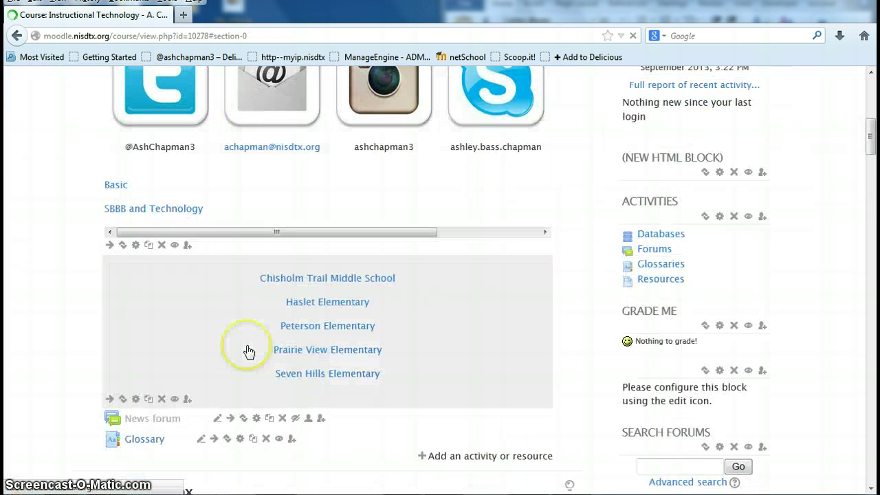
left_click(190, 216)
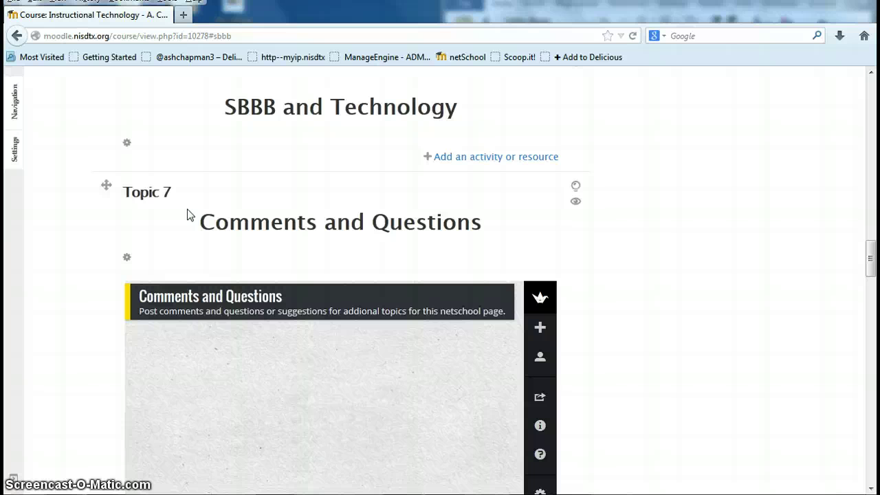
- Open the Topic 6 summary for editing and add the line "Return to top" below the SBBB and Technology heading
left_click(127, 143)
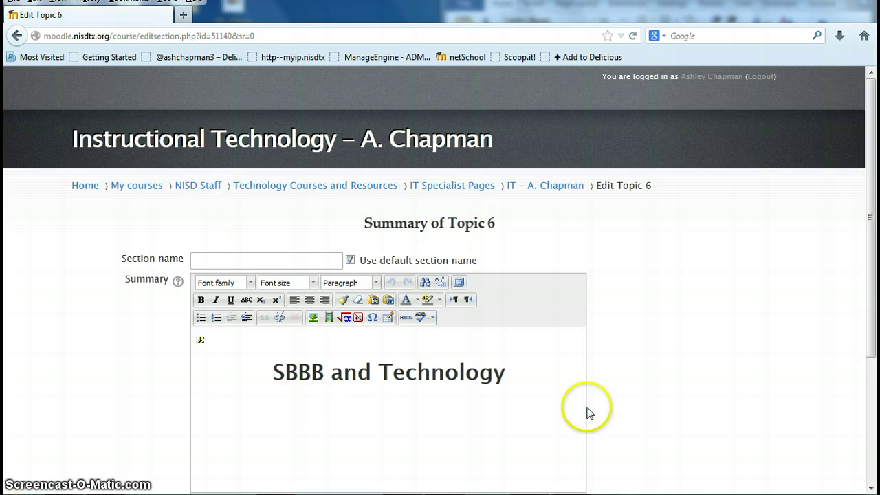
left_click(555, 364)
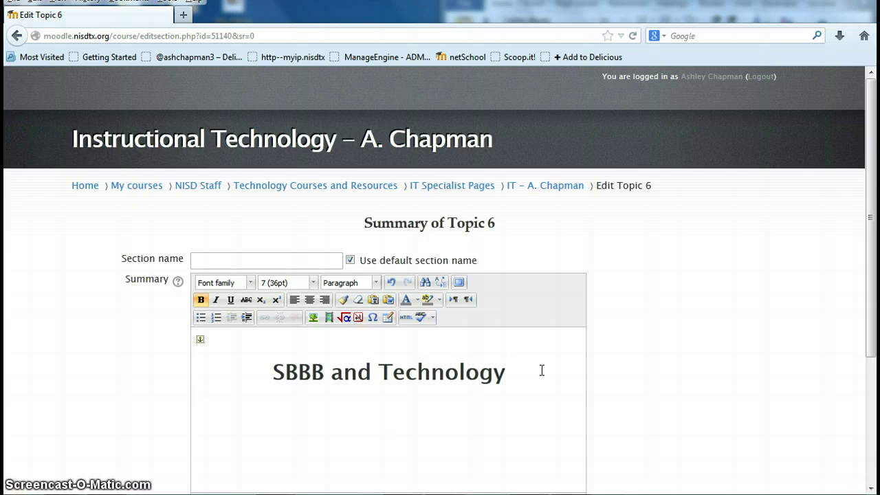
key("Return")
type("Return to top")
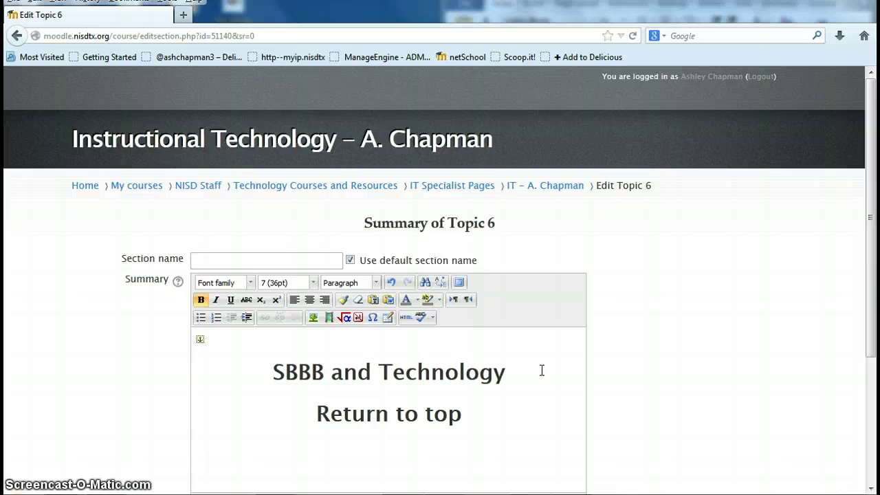
- Link the "Return to top" text to the copied course address ending in #top instead of #section-6, and save the Topic 6 summary
scroll(595, 419, "down", 2)
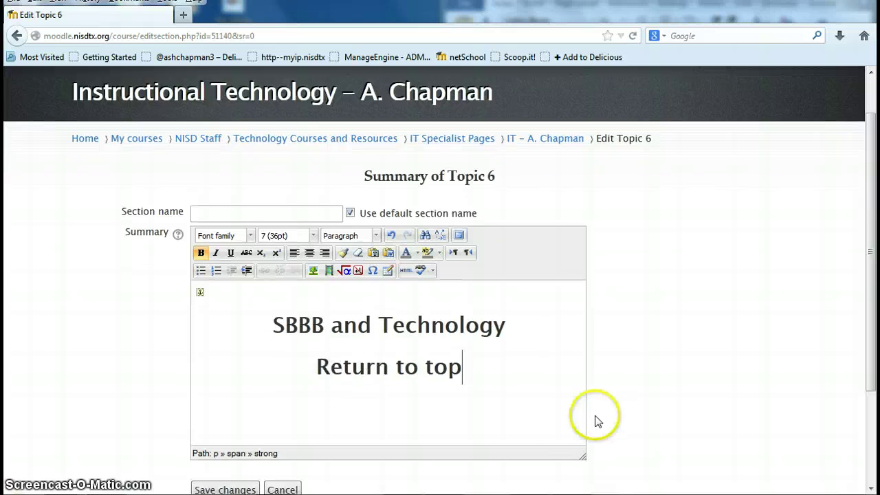
left_click_drag(462, 336, 303, 329)
left_click(263, 241)
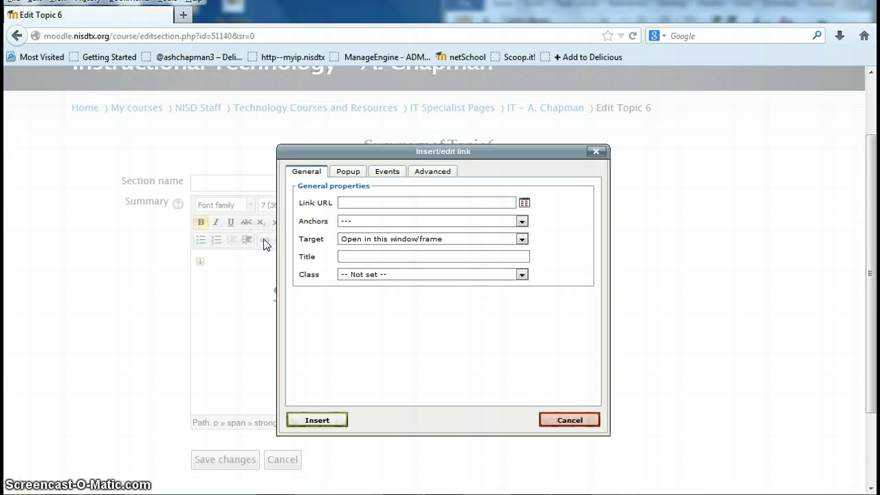
key("ctrl+v")
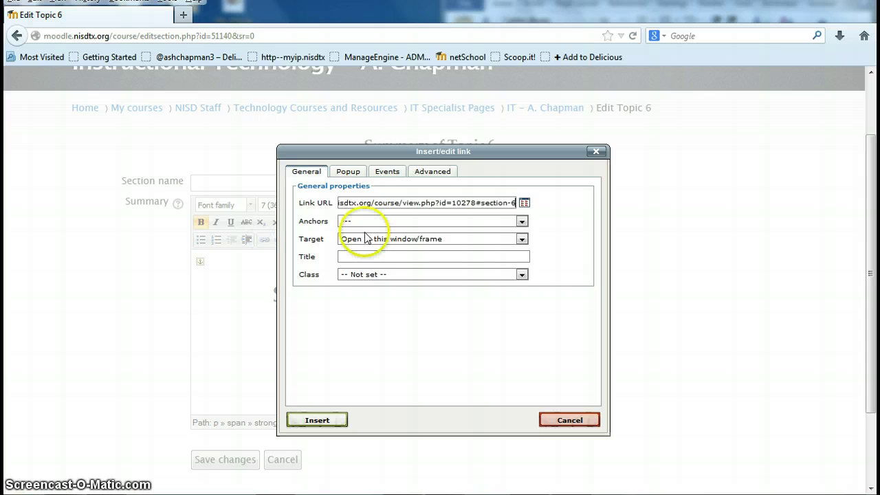
key("BackSpace")
key("BackSpace")
key("BackSpace")
key("BackSpace")
key("BackSpace")
key("BackSpace")
key("BackSpace")
key("BackSpace")
key("BackSpace")
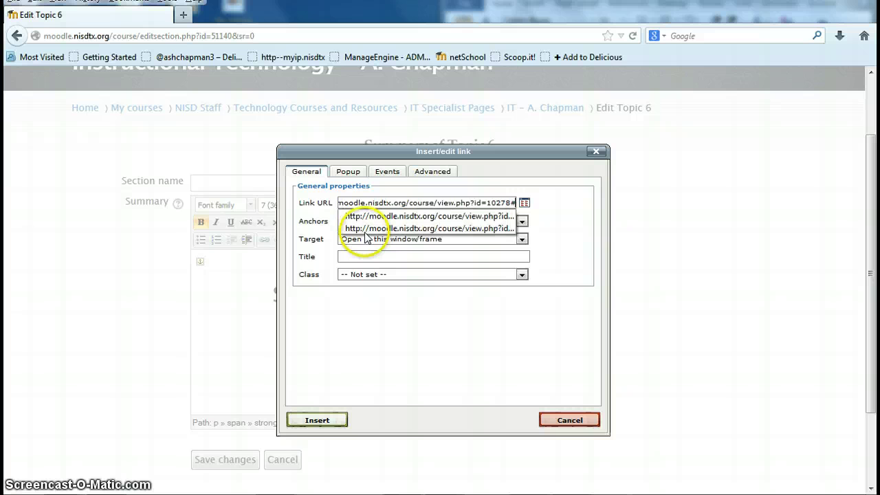
type("top")
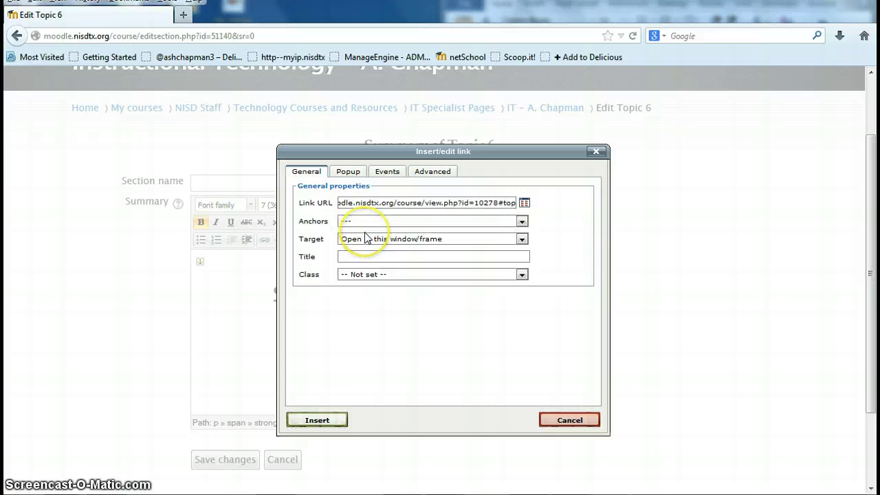
left_click(332, 420)
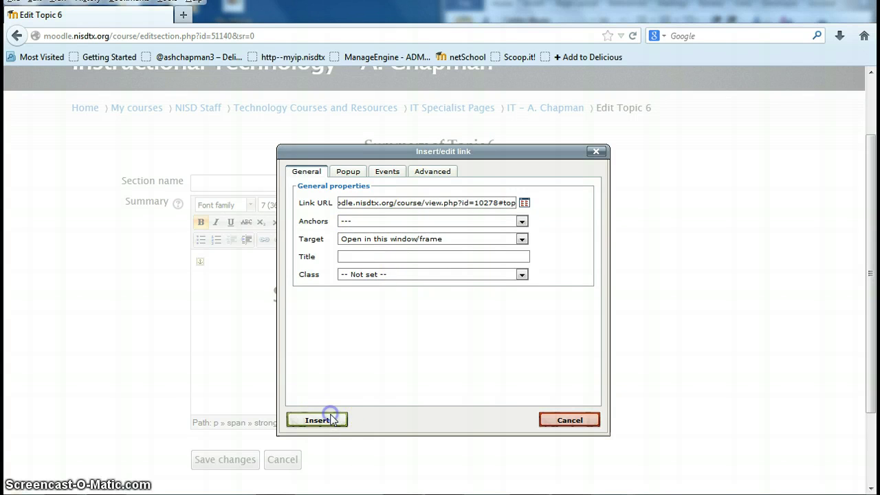
left_click(208, 459)
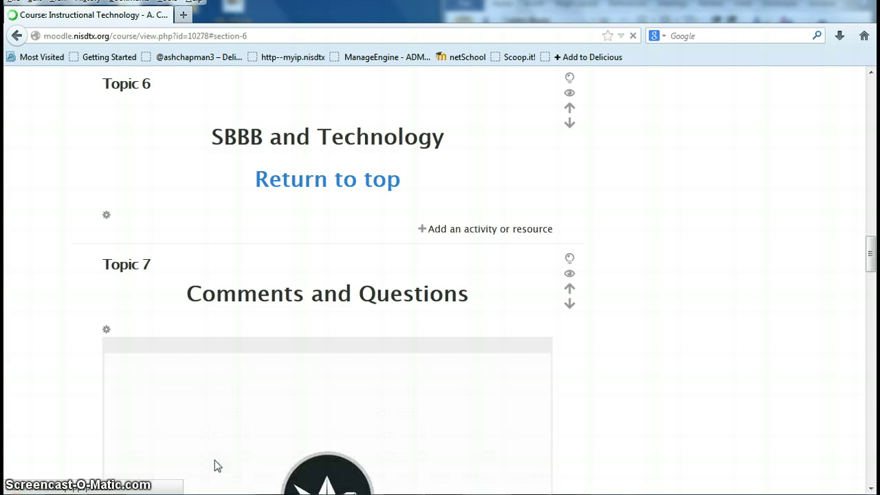
- Open the HTML source of the General section's summary and insert an empty line before its first paragraph
left_click(751, 167)
scroll(458, 209, "up", 15)
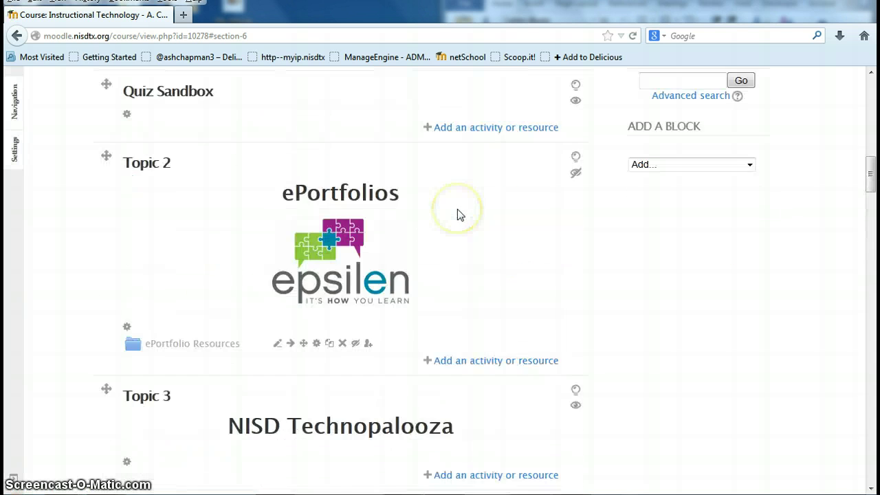
scroll(413, 210, "up", 10)
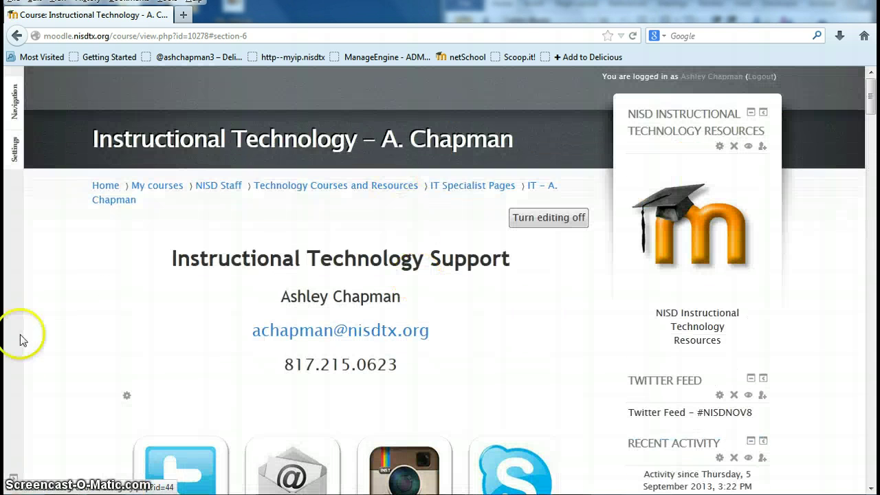
left_click(127, 397)
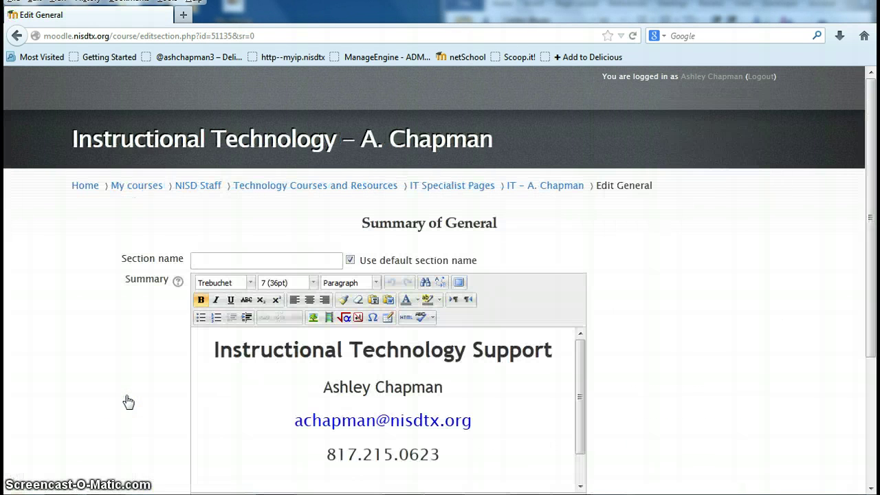
left_click(408, 319)
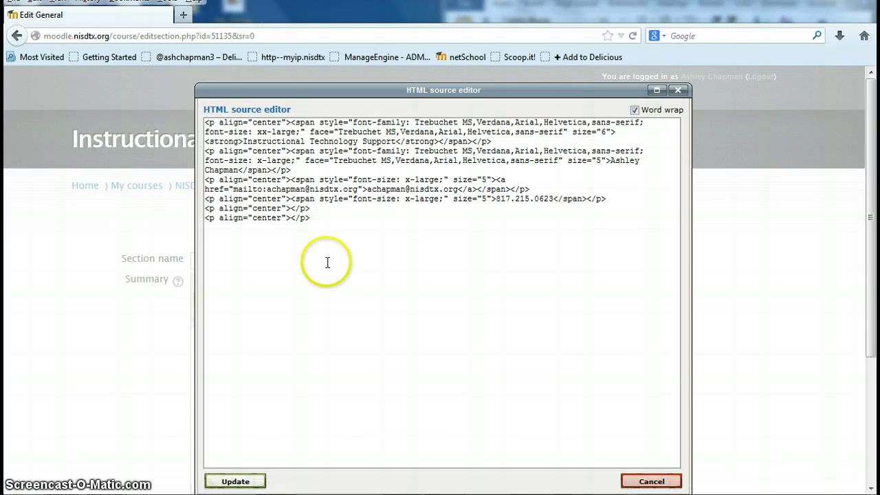
key("Return")
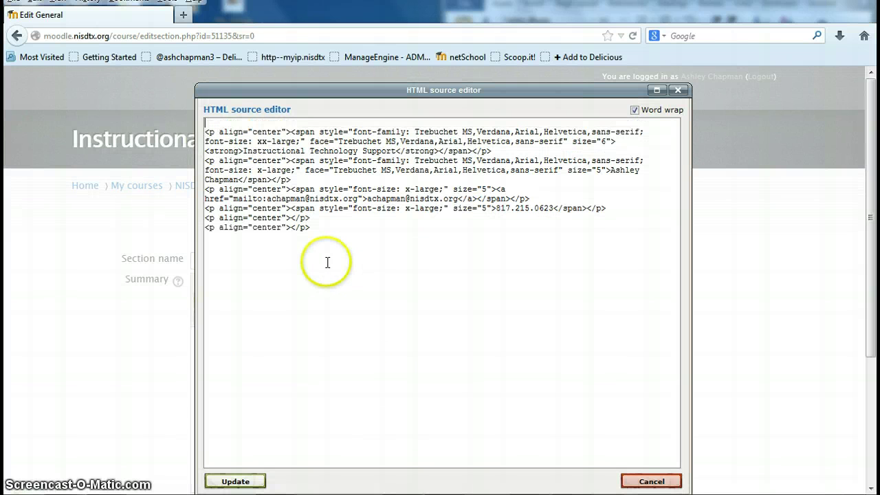
- Copy the "test" anchor code from the Word document and paste it into the empty first line of the General summary's HTML source
key("super+Left")
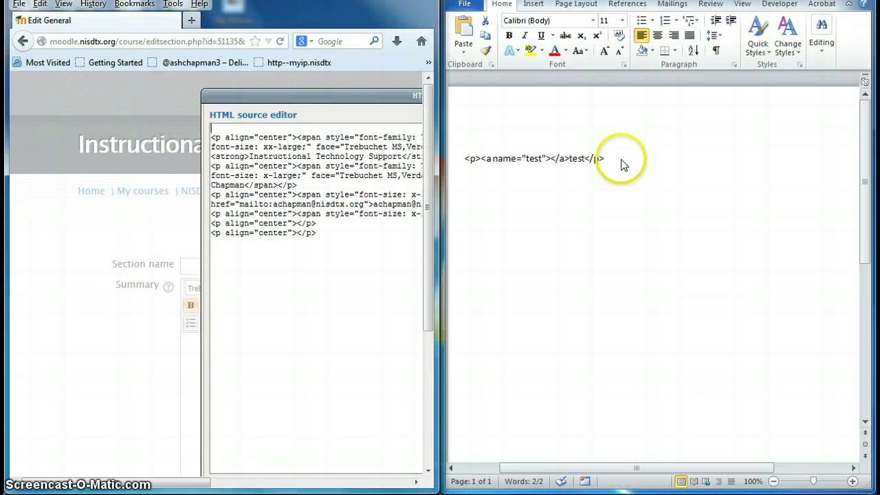
triple_click(584, 160)
key("ctrl+c")
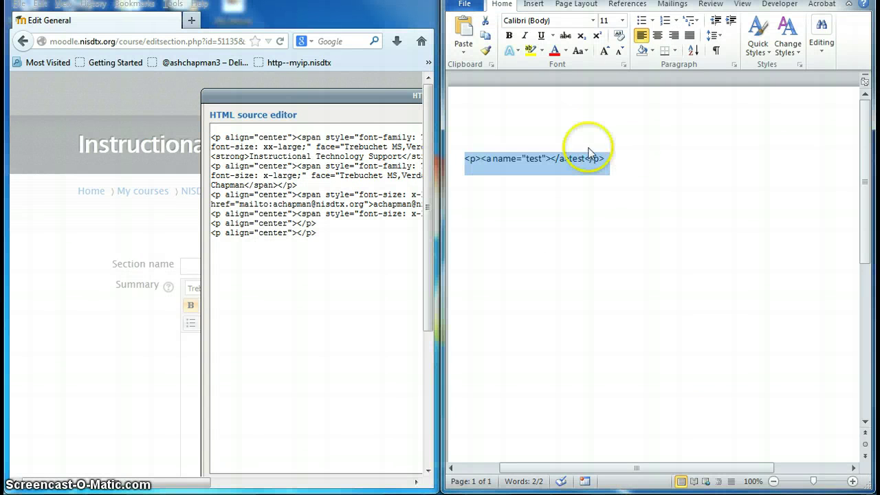
key("alt+Tab")
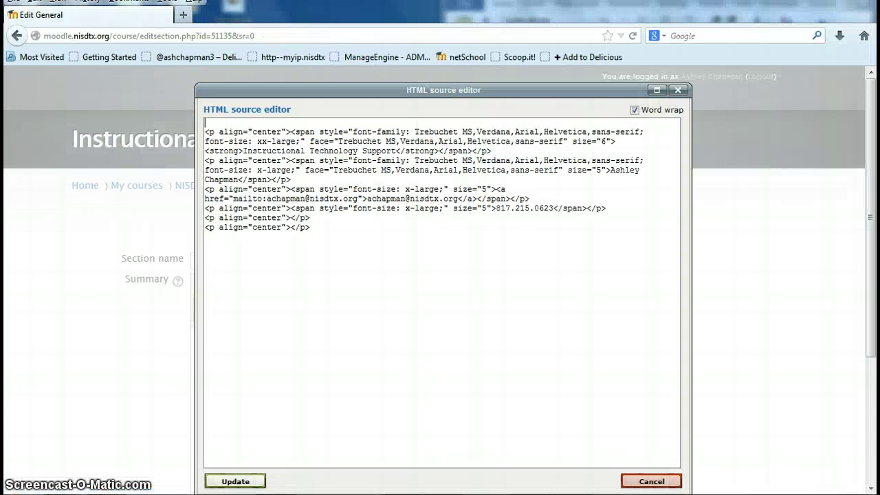
left_click(255, 121)
key("ctrl+v")
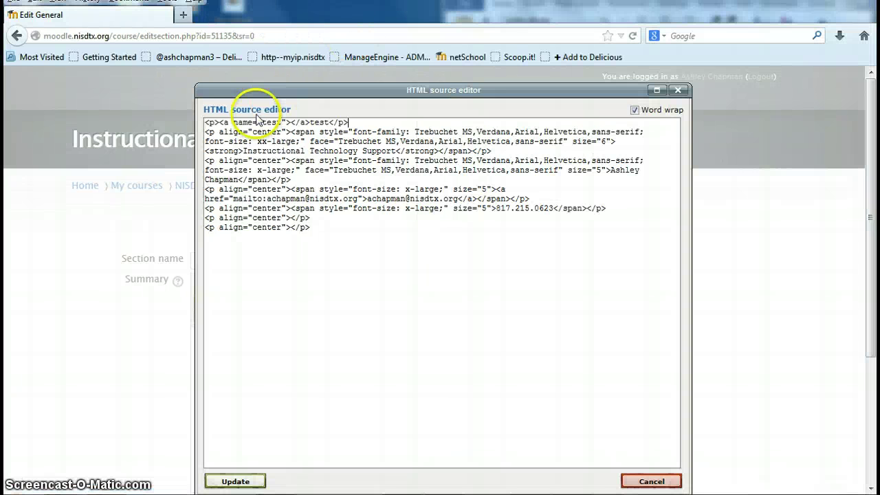
- Change the pasted anchor's name and visible text to "top" and update the General summary's HTML source
left_click(281, 123)
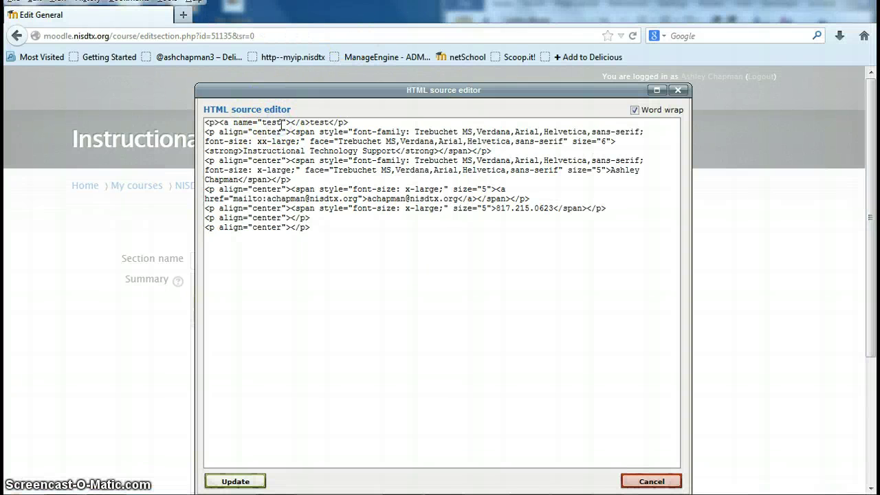
key("BackSpace")
key("BackSpace")
key("BackSpace")
type("op")
left_click(323, 122)
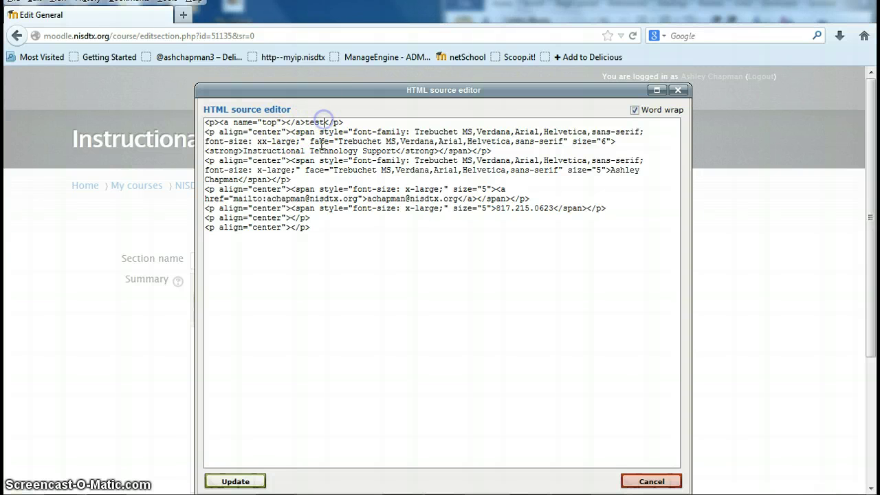
left_click(318, 147)
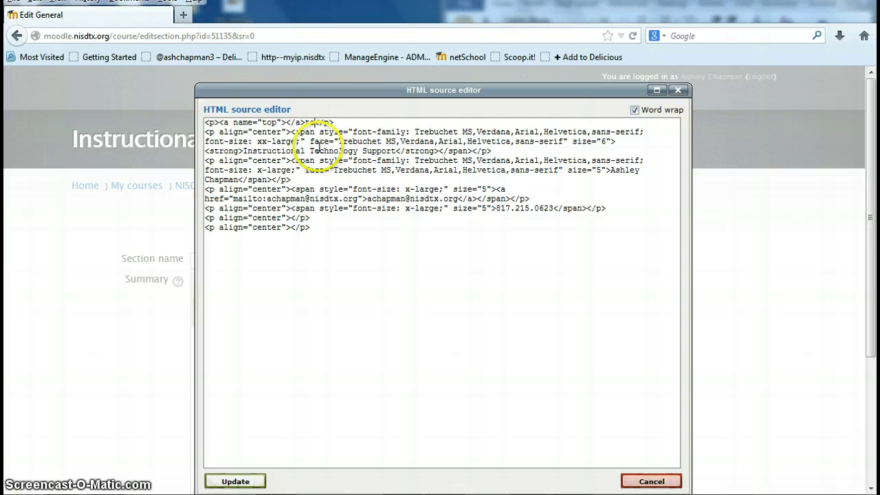
type("p")
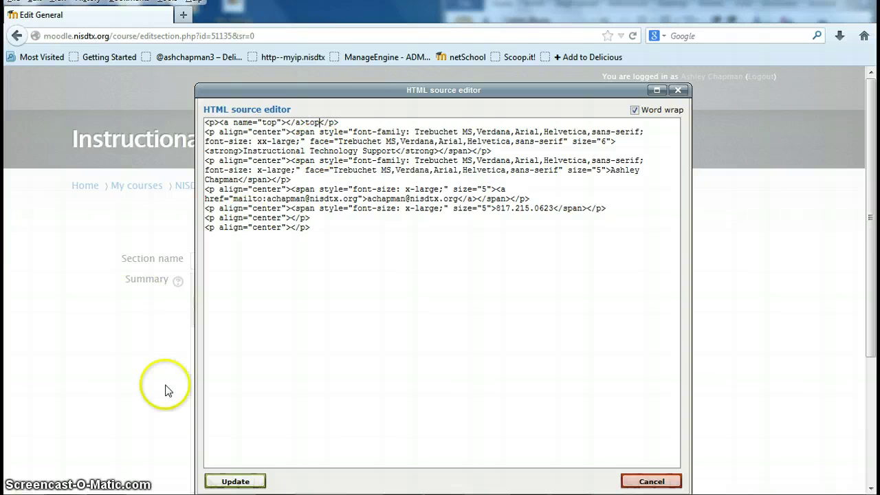
left_click(235, 481)
- Colour the "top" anchor text above the Instructional Technology Support heading white and save the General summary
scroll(383, 453, "down", 1)
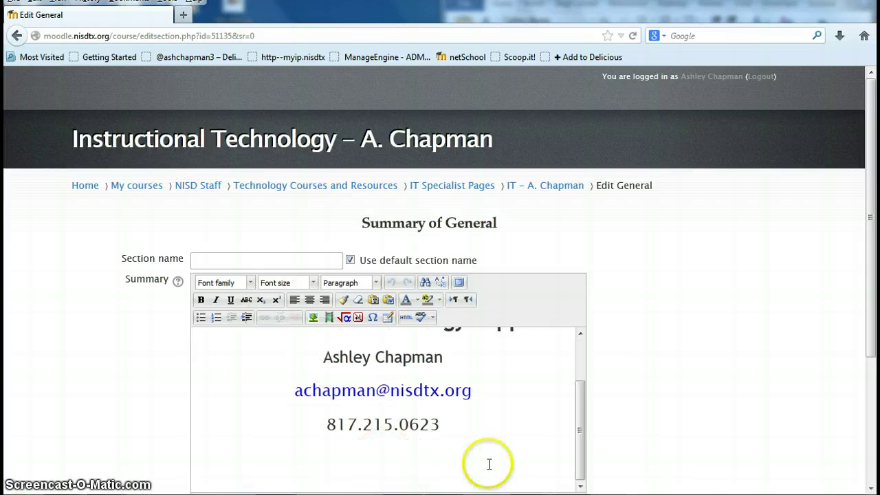
scroll(493, 417, "up", 2)
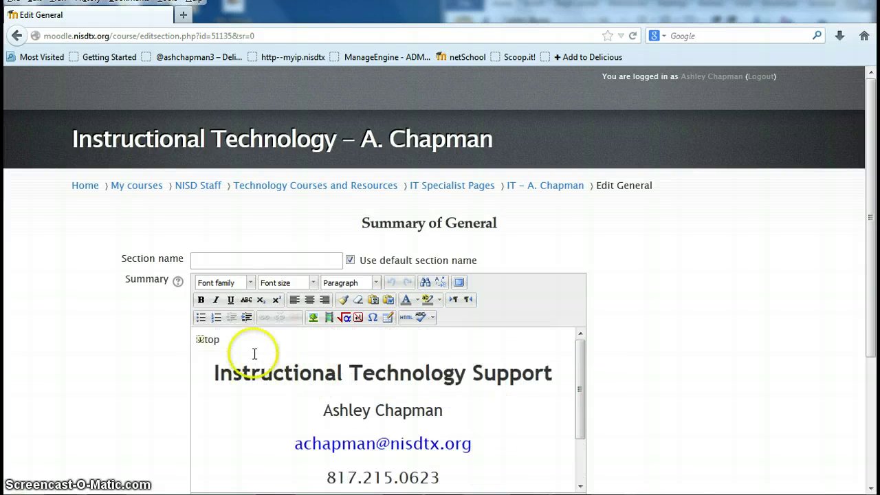
double_click(210, 340)
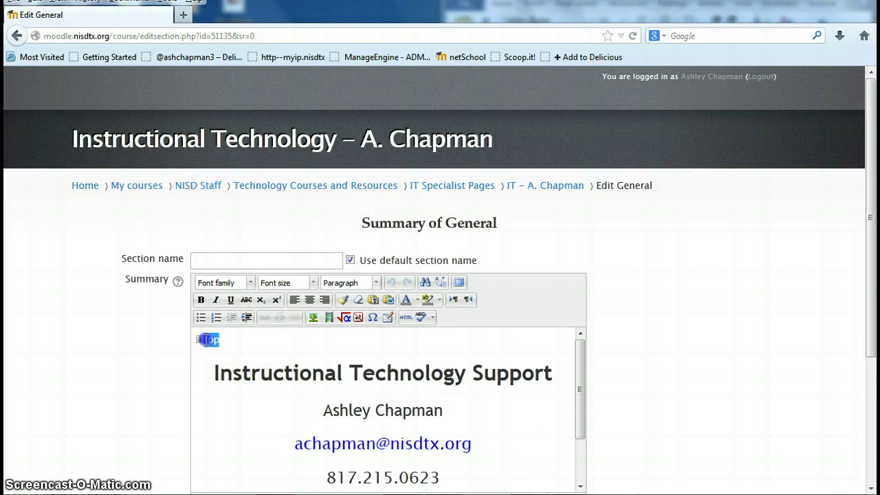
left_click(415, 304)
left_click(476, 356)
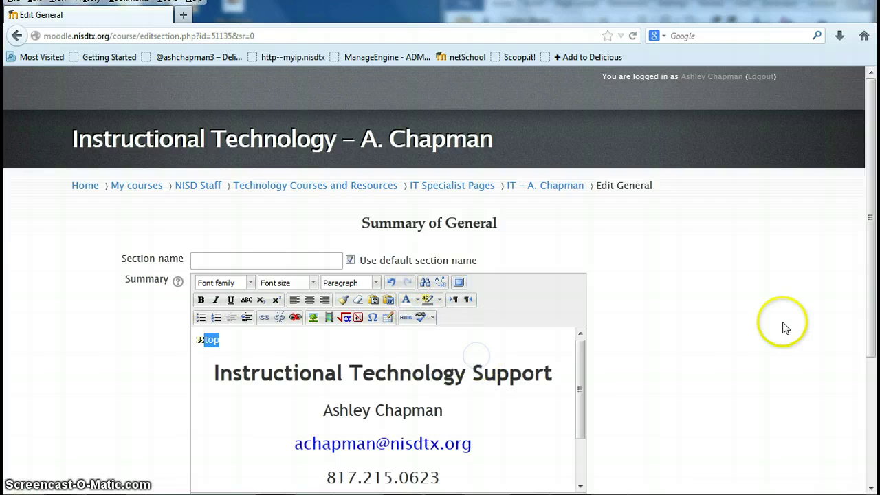
scroll(716, 321, "down", 5)
left_click(238, 365)
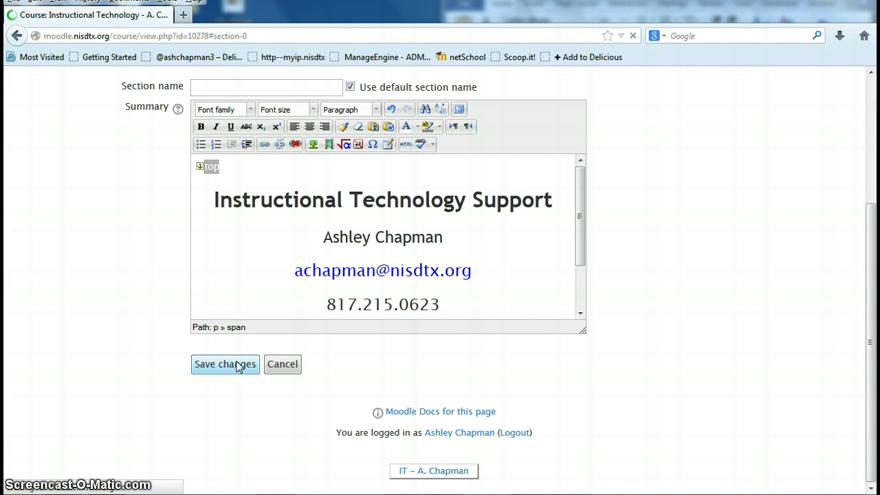
- Test the "Return to top" link in the Topic 6 section of the course page
scroll(237, 368, "down", 15)
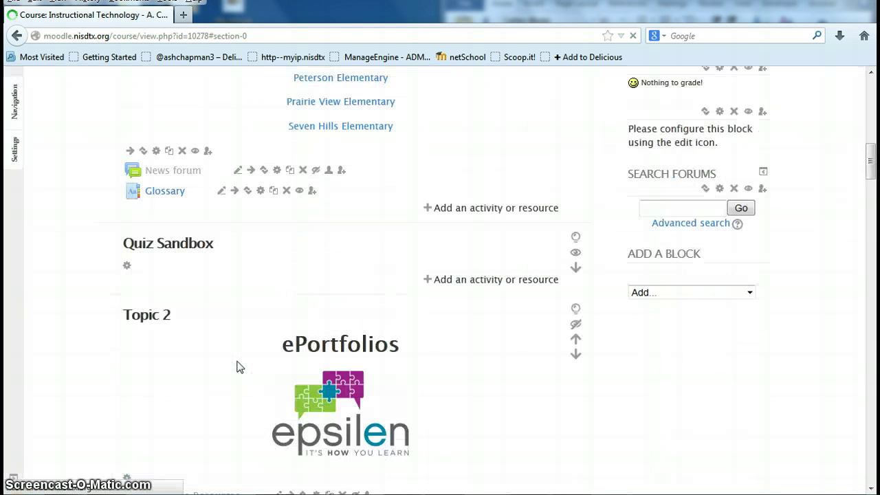
scroll(249, 340, "down", 3)
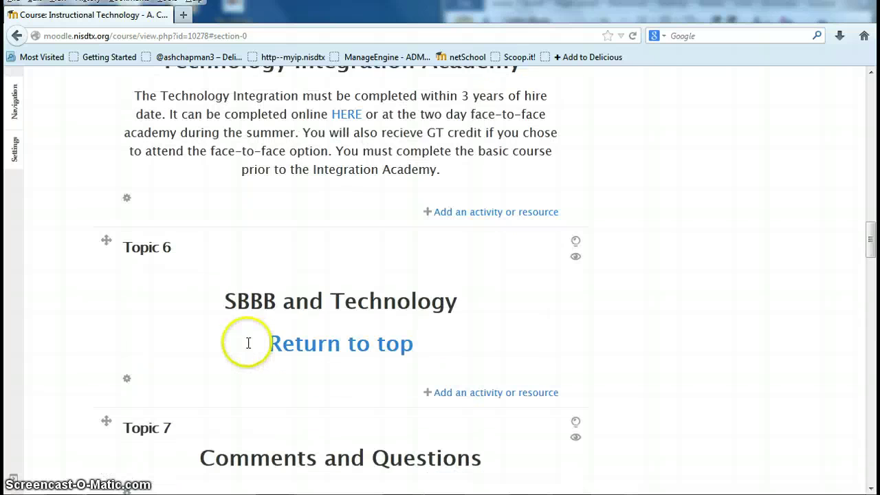
left_click(290, 346)
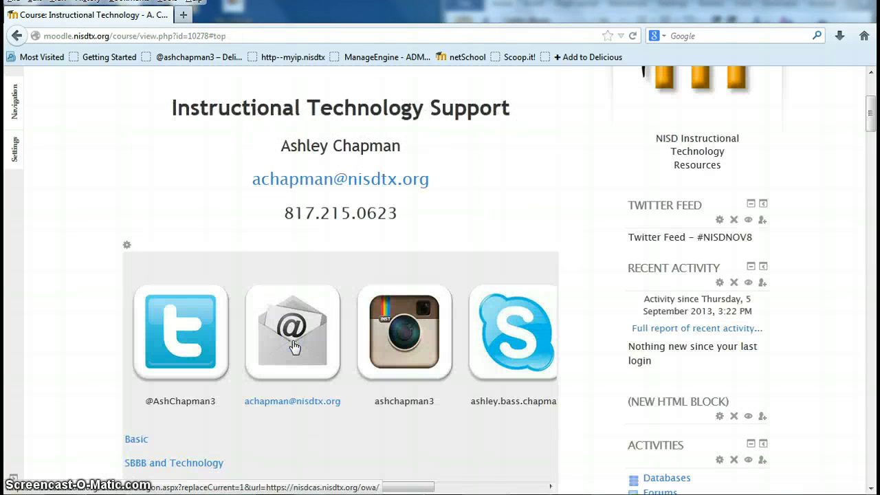